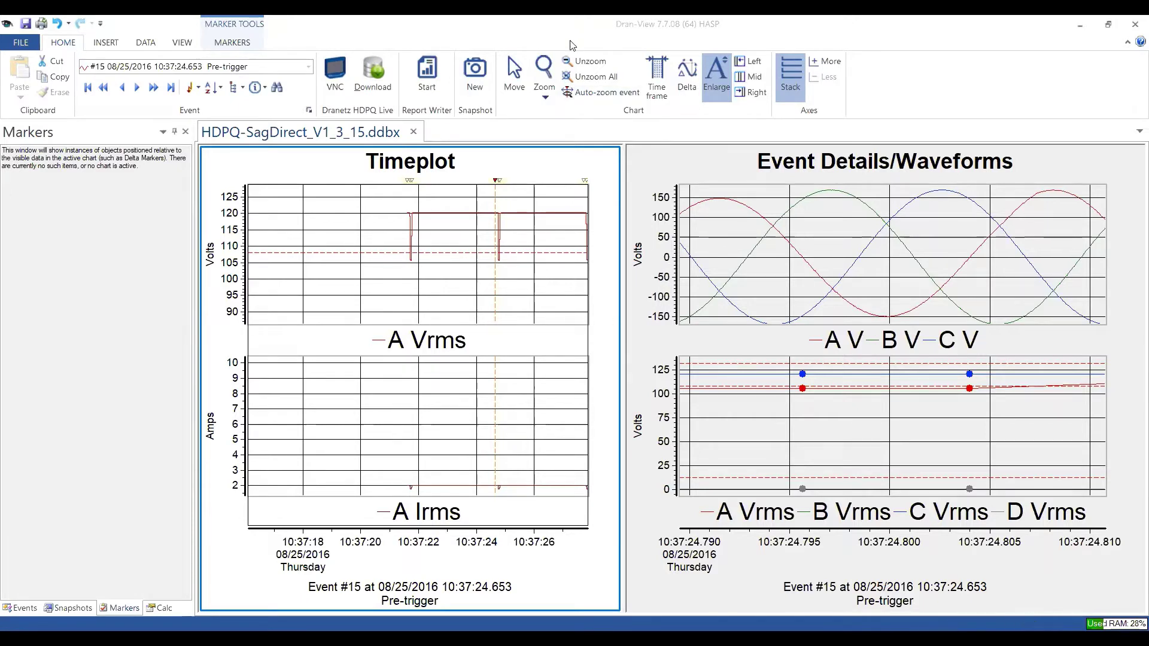
- Toggle zoom mode off and view the Event Details chart properties without changes
{"action": "left_click", "coordinate": [546, 76]}
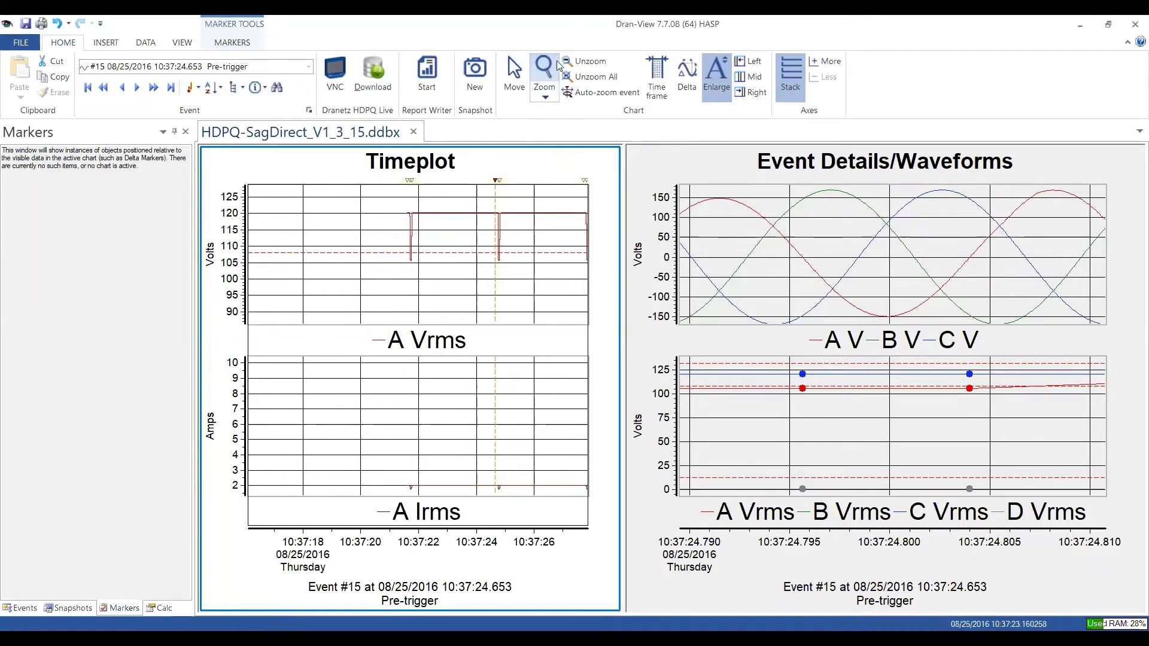
{"action": "key", "text": "Escape"}
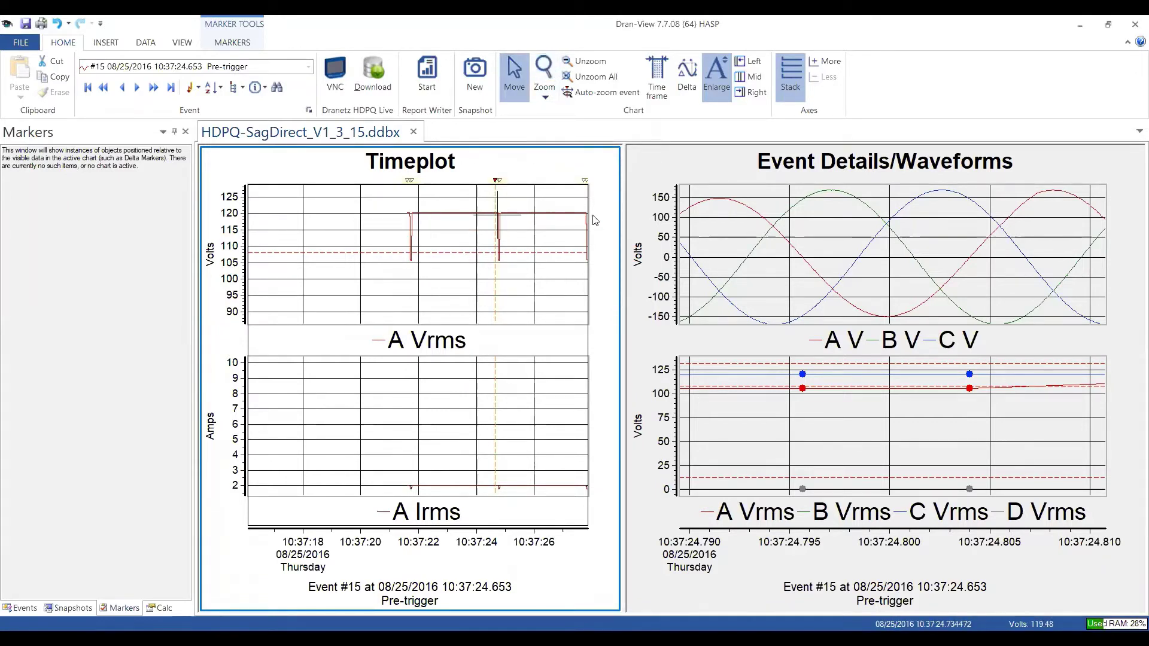
{"action": "left_click", "coordinate": [732, 167]}
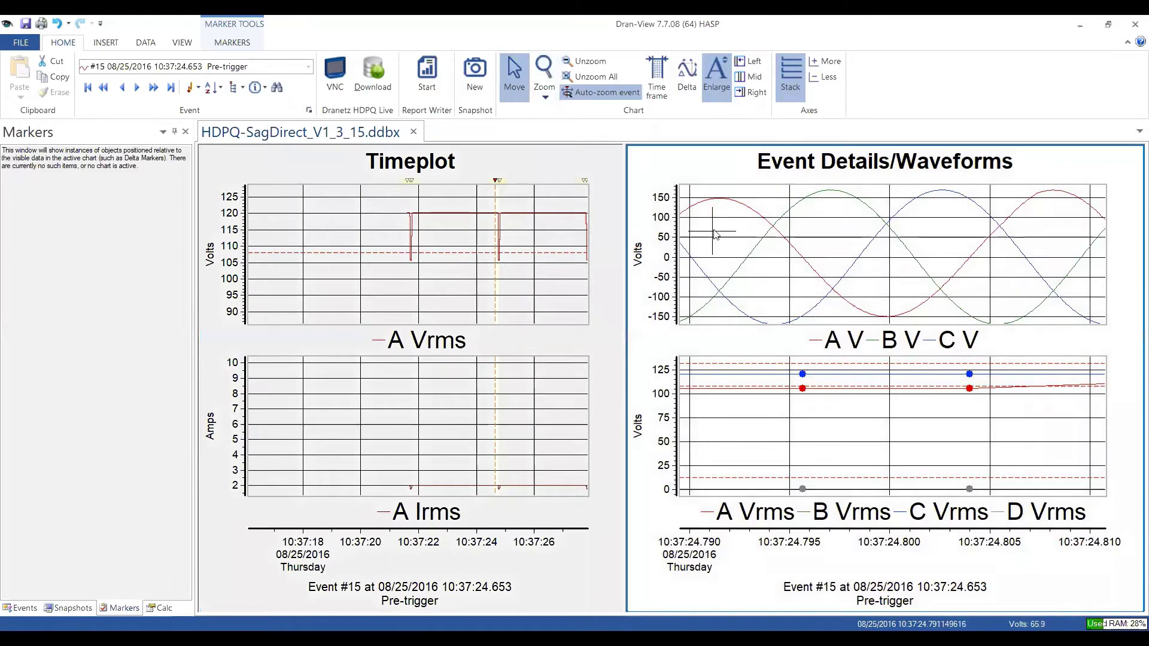
{"action": "right_click", "coordinate": [718, 232]}
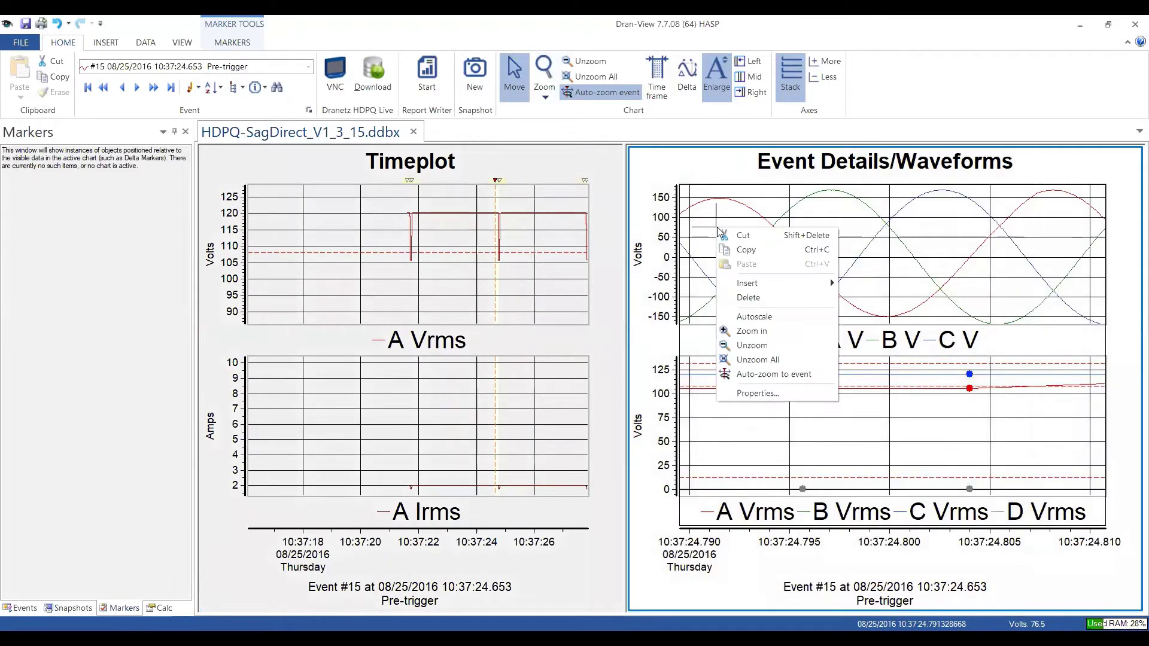
{"action": "left_click", "coordinate": [755, 394]}
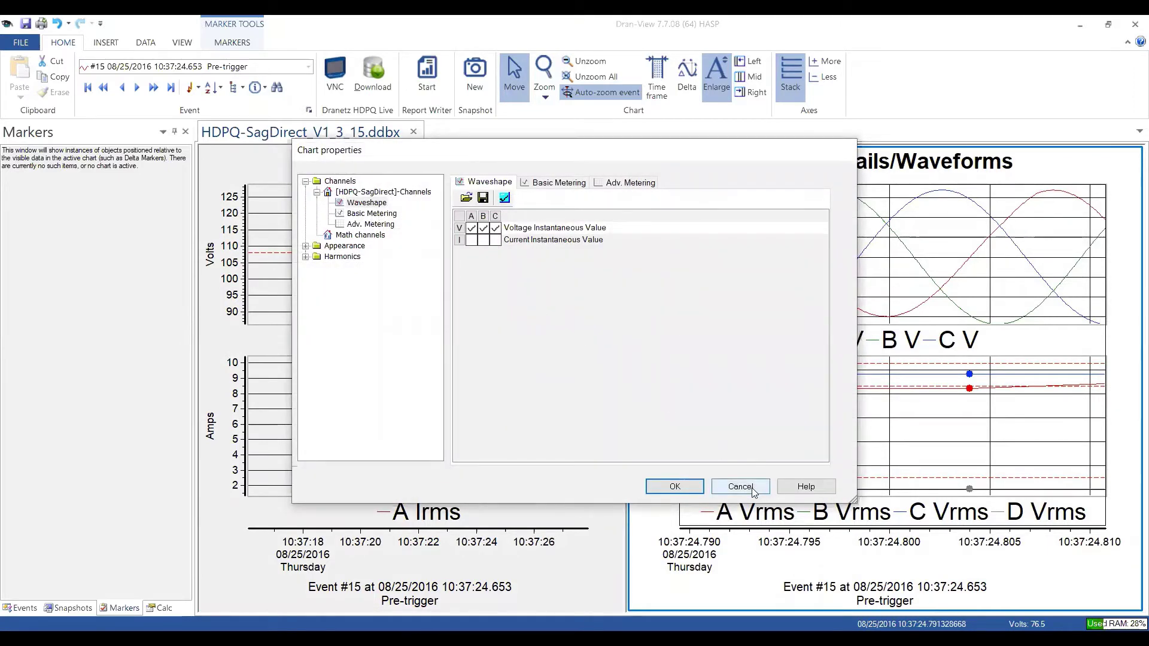
{"action": "left_click", "coordinate": [740, 486]}
- Untick phase A Irms in the Timeplot's Basic Metering channels and apply
{"action": "left_click", "coordinate": [505, 165]}
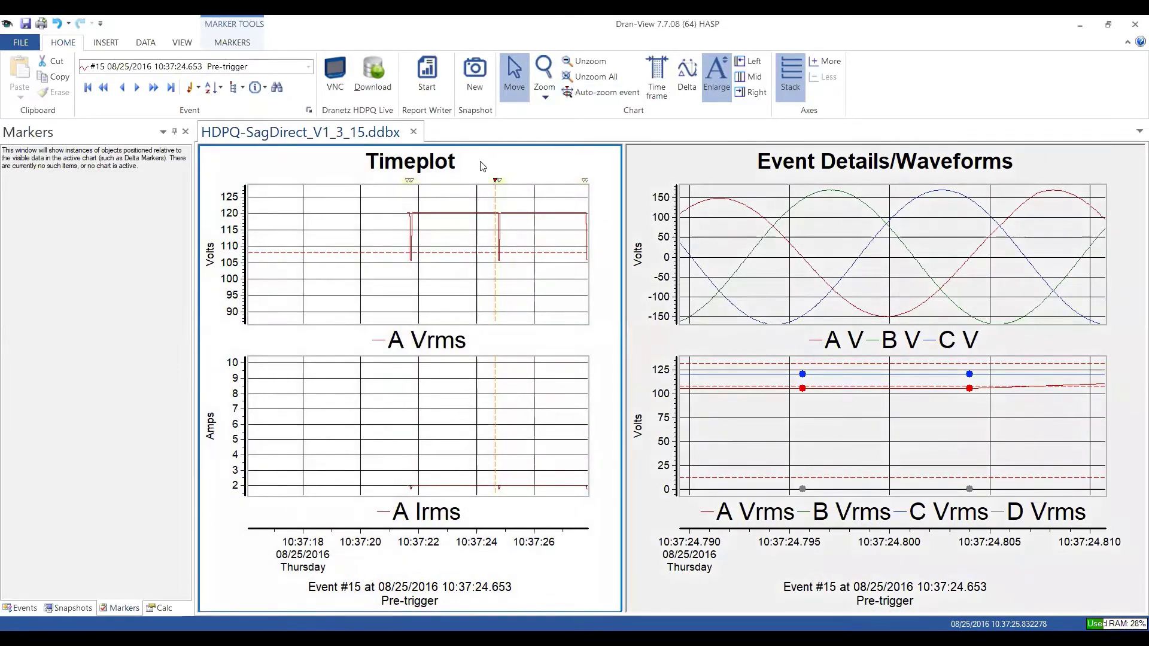
{"action": "right_click", "coordinate": [442, 240]}
{"action": "left_click", "coordinate": [483, 407]}
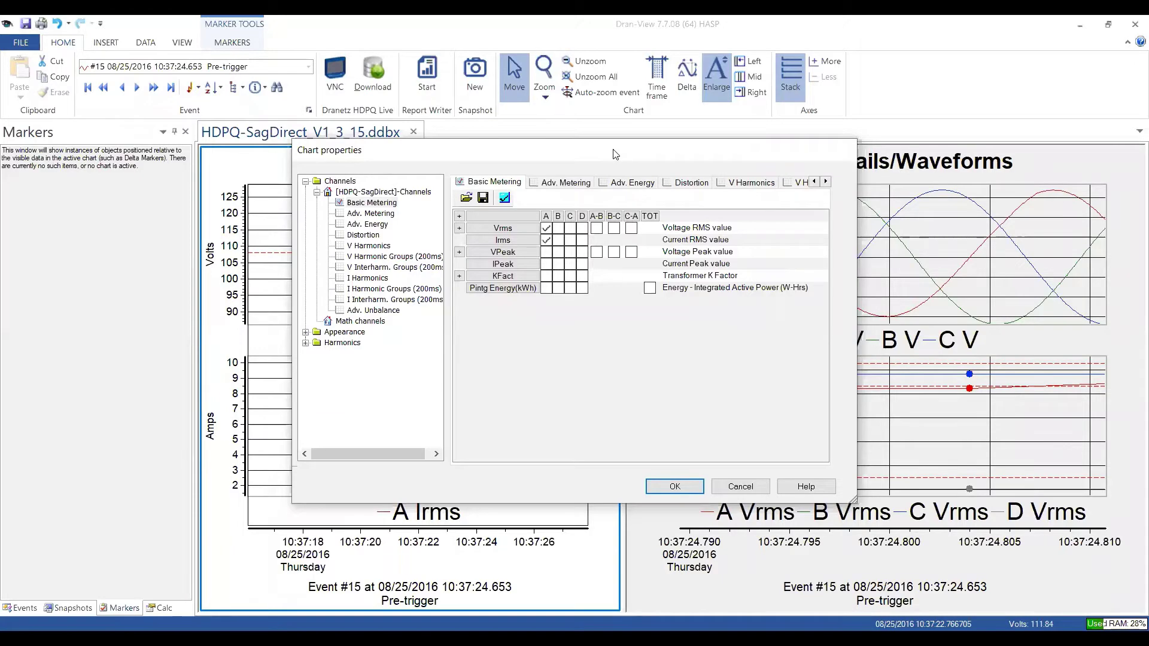
{"action": "left_click_drag", "start_coordinate": [615, 154], "coordinate": [907, 99]}
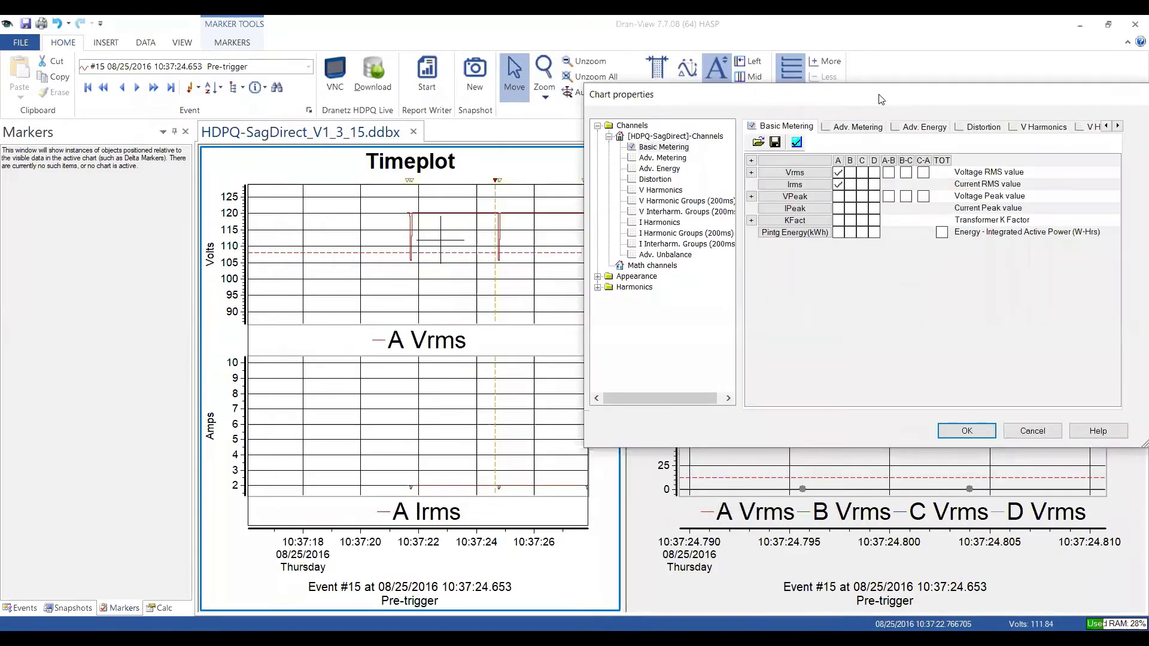
{"action": "left_click", "coordinate": [839, 185]}
{"action": "left_click", "coordinate": [948, 434]}
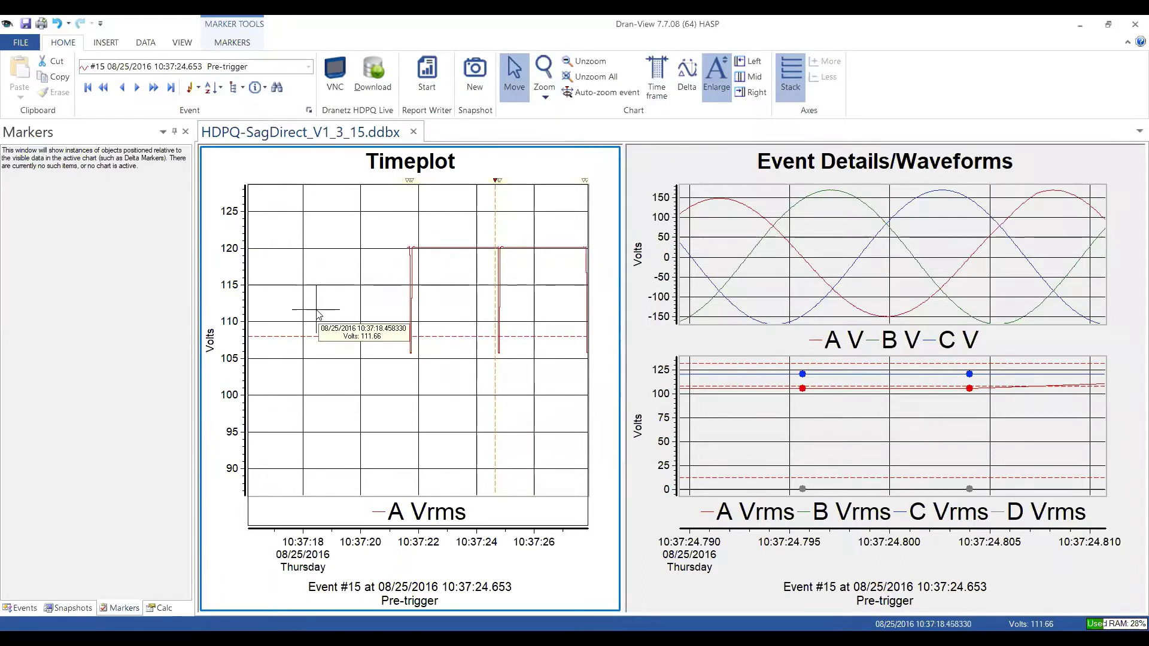
- Reopen the Timeplot's Chart properties, showing Basic Metering with only phase A Vrms checked
{"action": "right_click", "coordinate": [333, 227]}
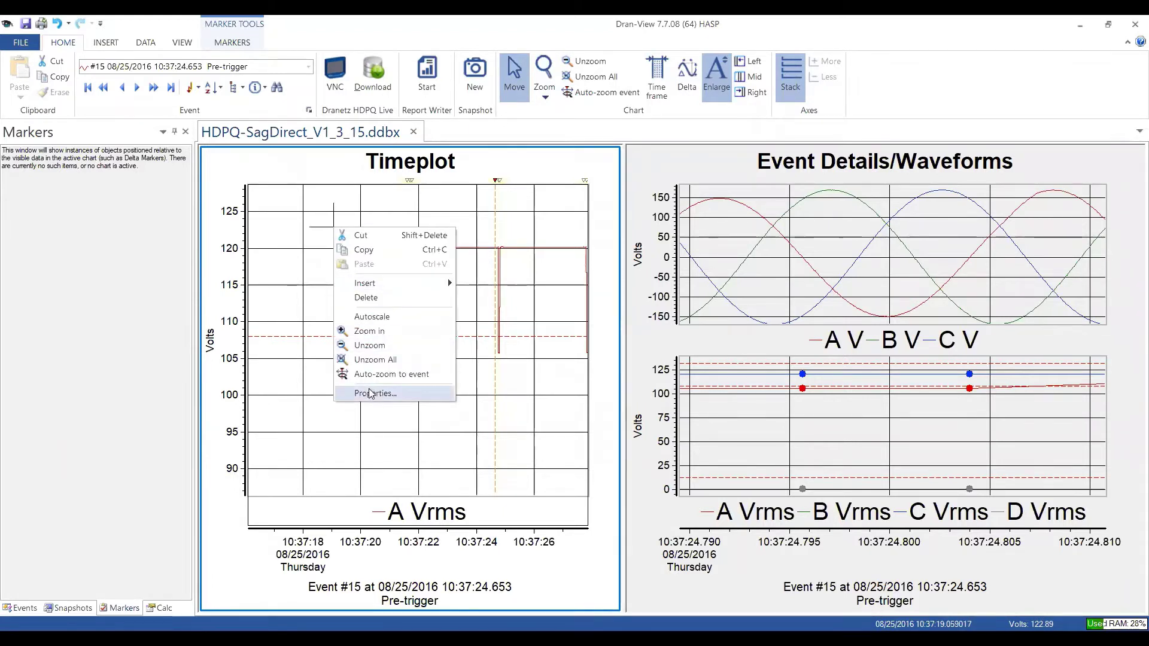
{"action": "left_click", "coordinate": [312, 208]}
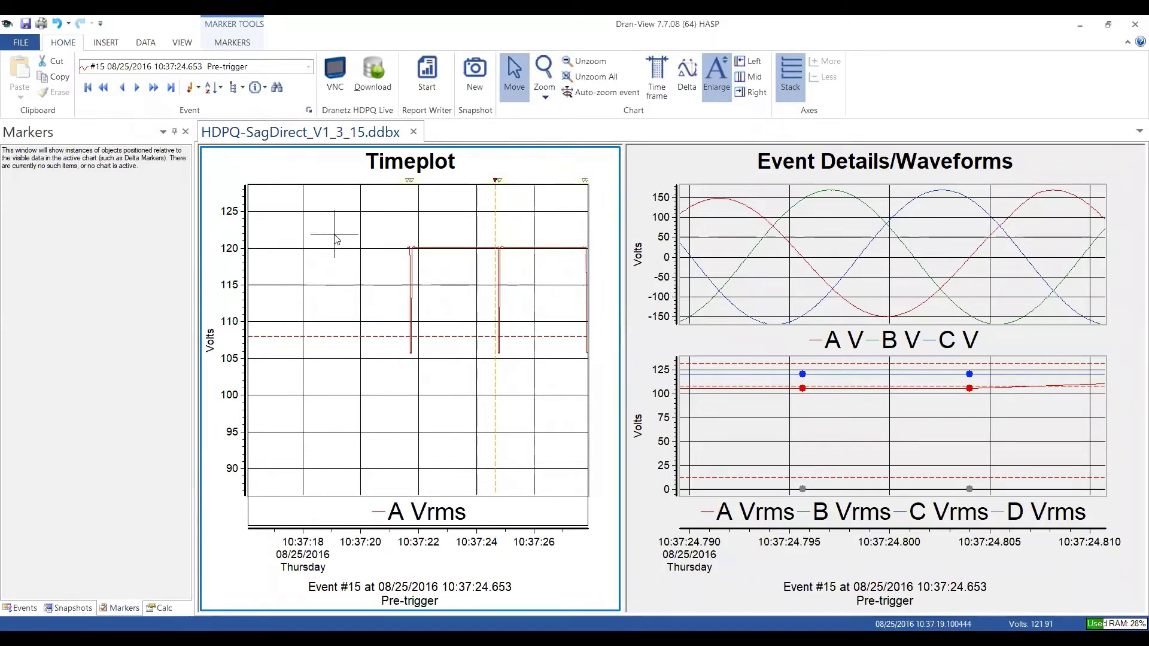
{"action": "double_click", "coordinate": [335, 239]}
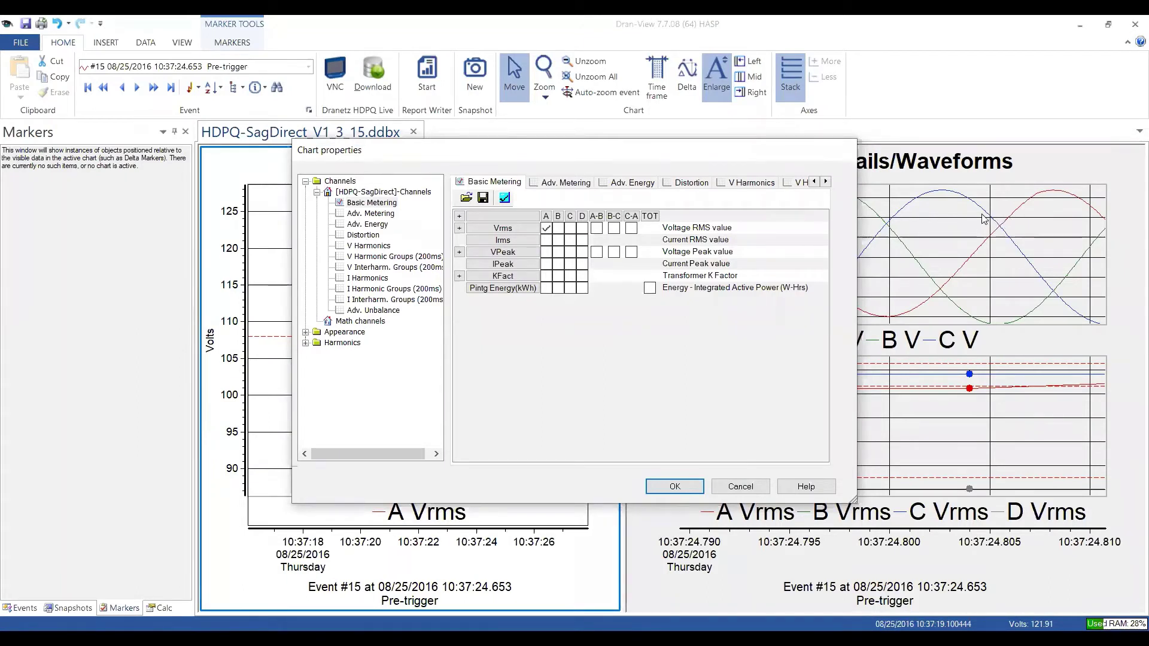
- Toggle the Vrms and Irms rows and phase A and B columns until they are cleared
{"action": "left_click", "coordinate": [549, 230]}
{"action": "left_click", "coordinate": [505, 231]}
{"action": "left_click", "coordinate": [506, 232]}
{"action": "left_click", "coordinate": [505, 232]}
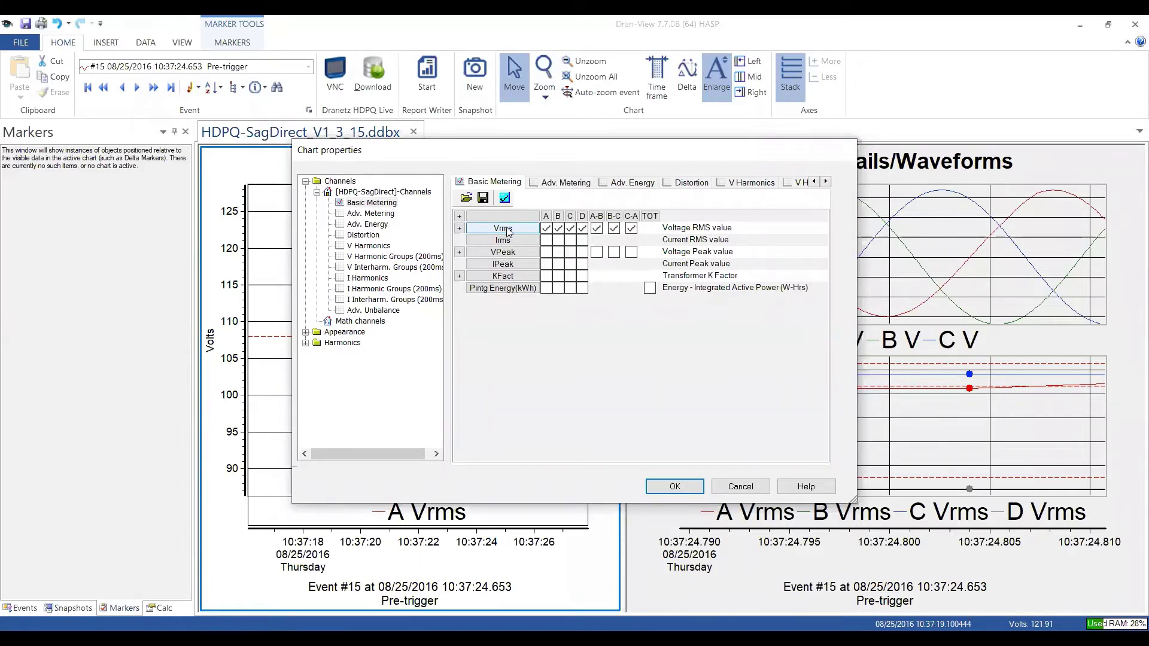
{"action": "left_click", "coordinate": [507, 243]}
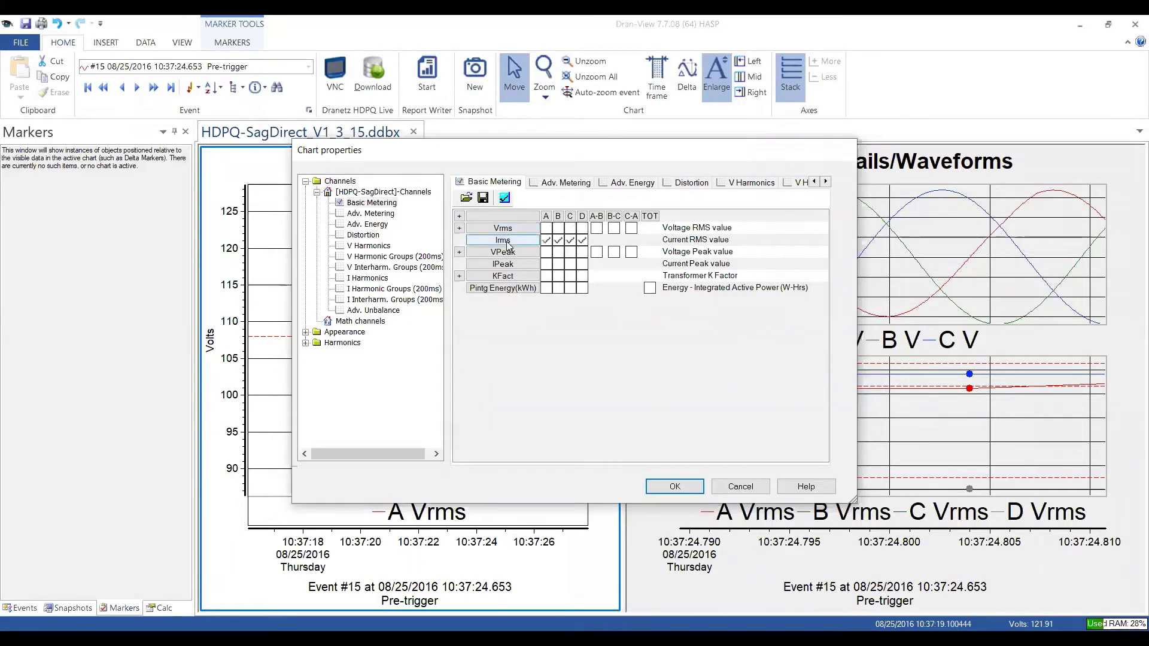
{"action": "left_click", "coordinate": [546, 218]}
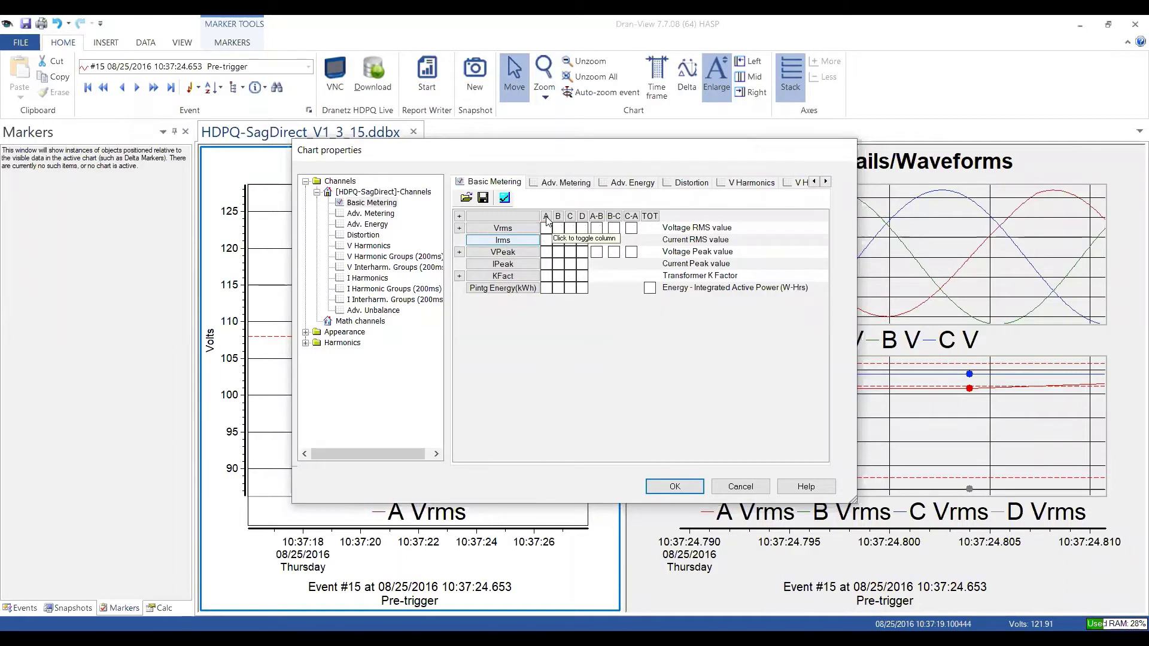
{"action": "left_click", "coordinate": [546, 218]}
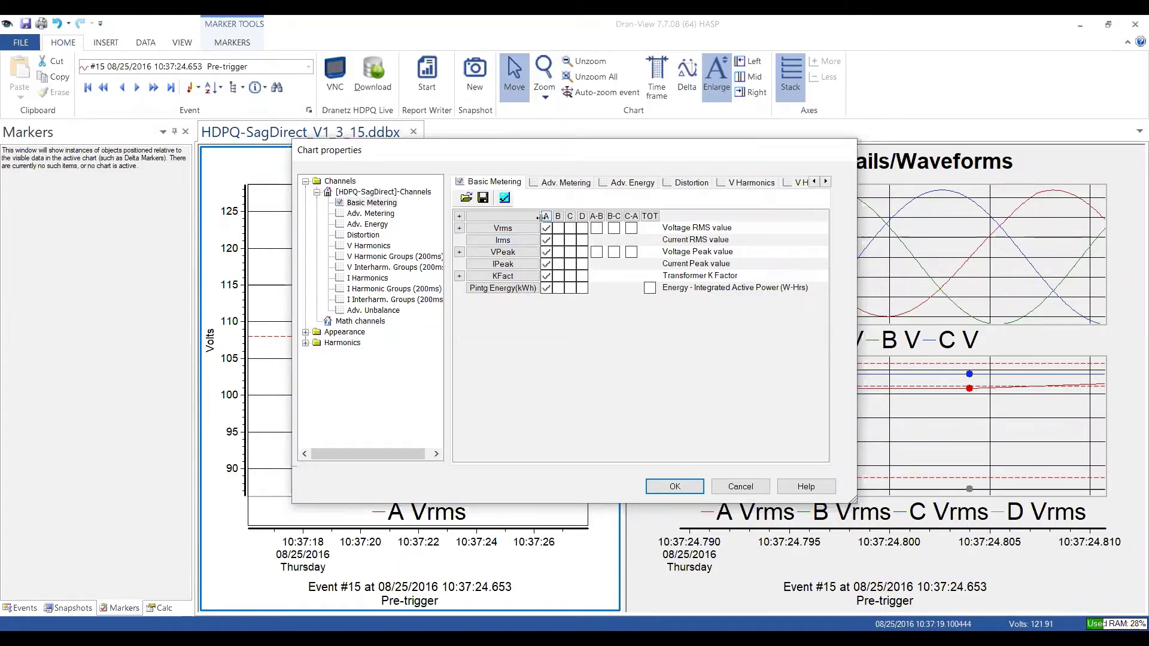
{"action": "left_click", "coordinate": [559, 217]}
{"action": "left_click", "coordinate": [559, 217]}
{"action": "left_click", "coordinate": [364, 204]}
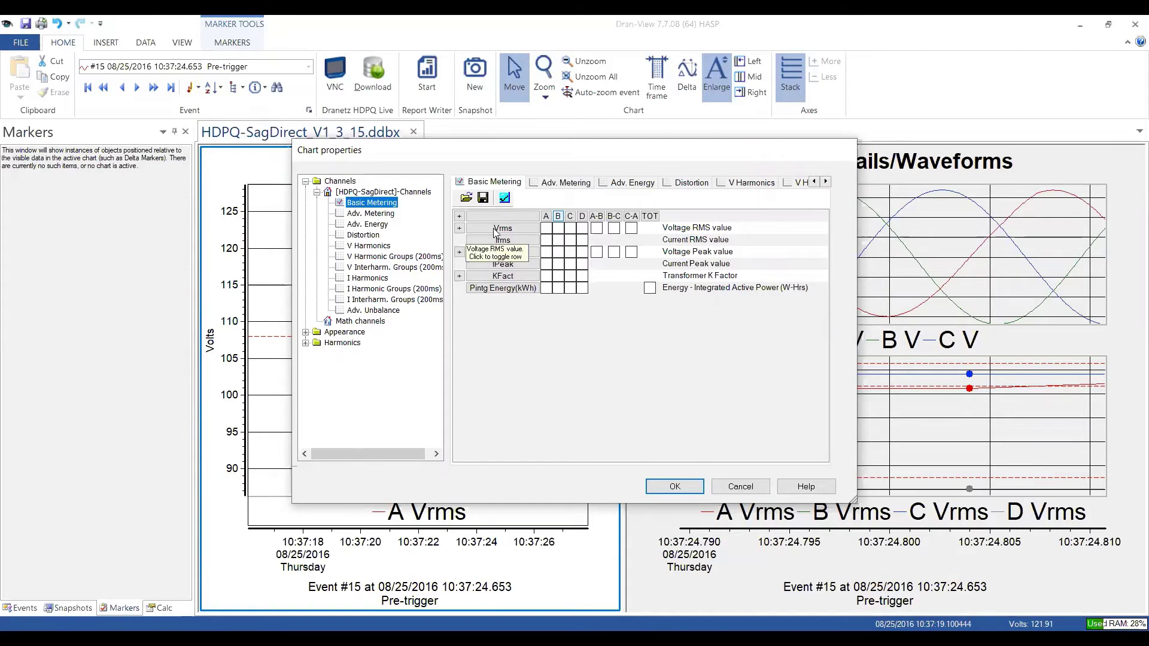
{"action": "left_click", "coordinate": [381, 215]}
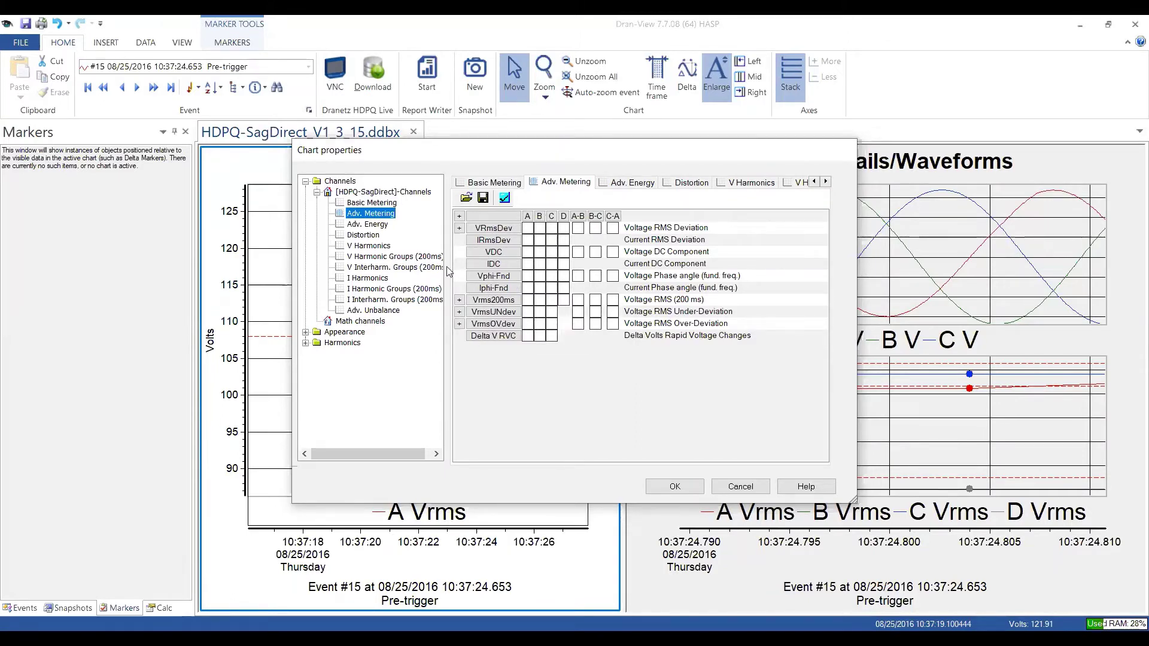
{"action": "left_click", "coordinate": [364, 236]}
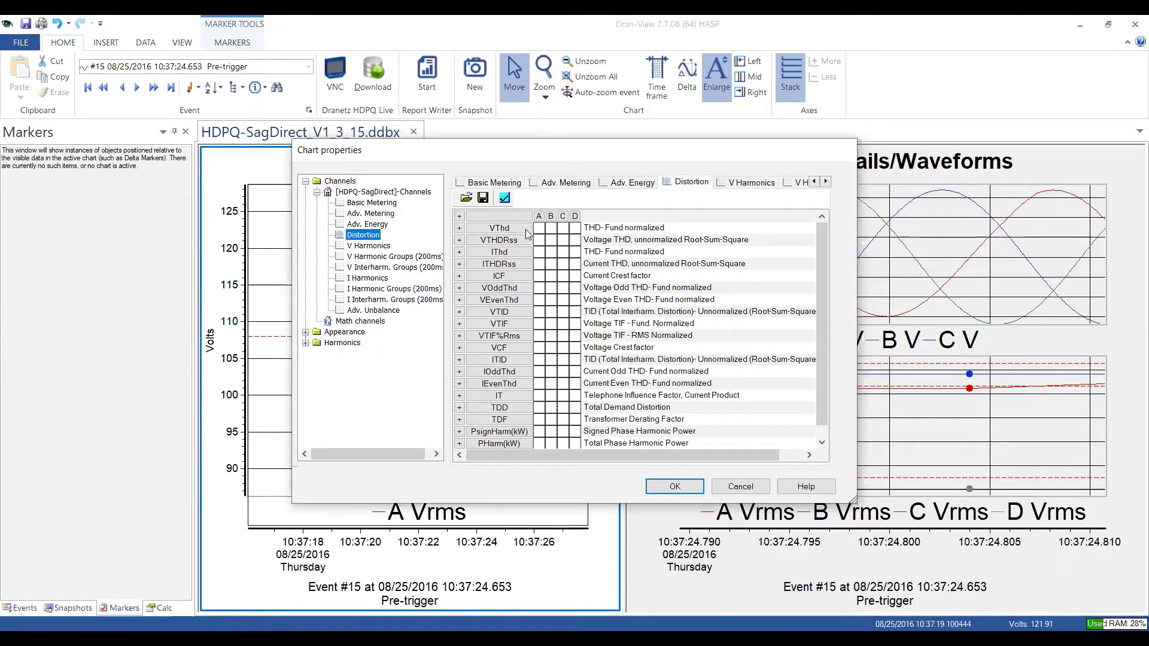
{"action": "left_click", "coordinate": [370, 246]}
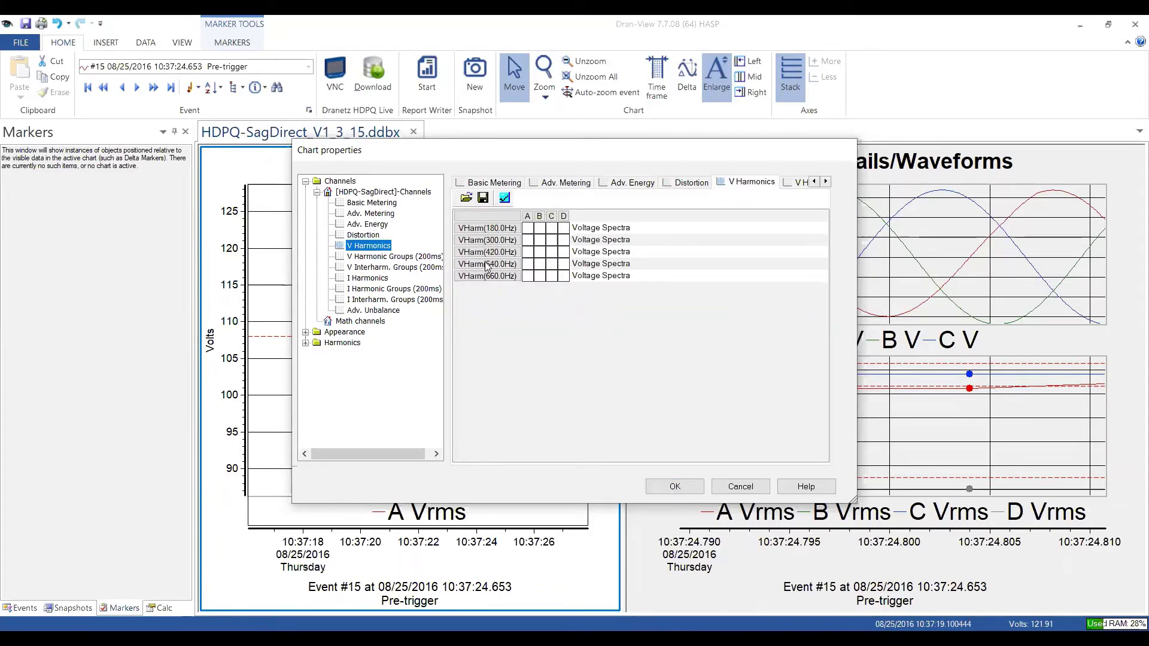
{"action": "left_click", "coordinate": [396, 258]}
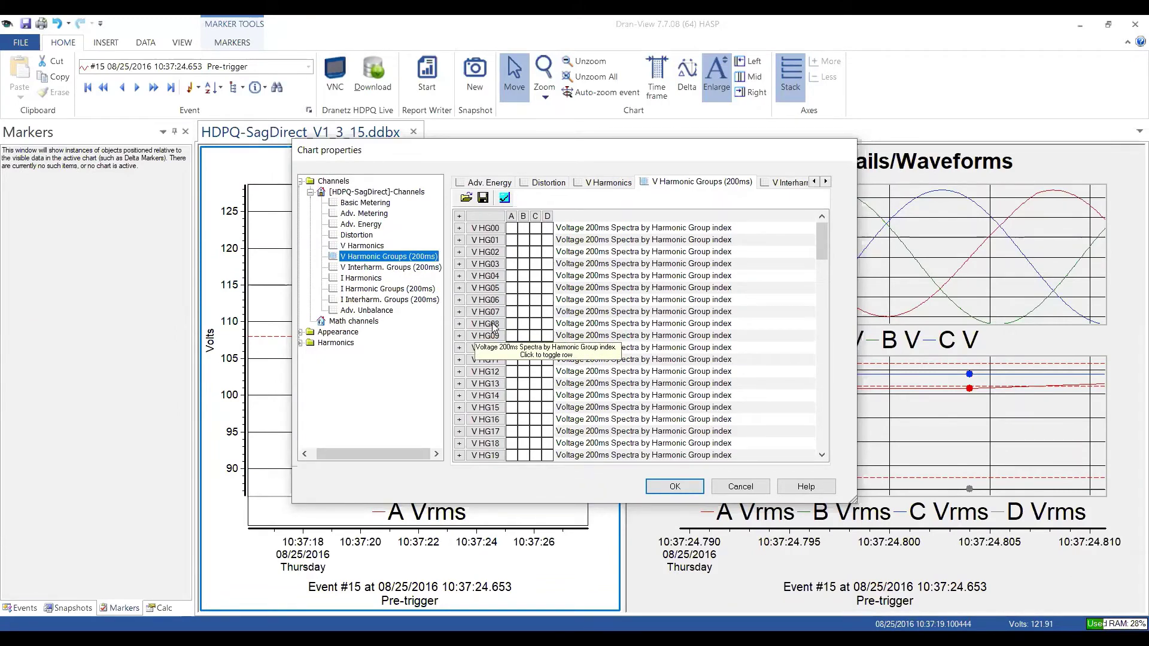
{"action": "left_click", "coordinate": [370, 235]}
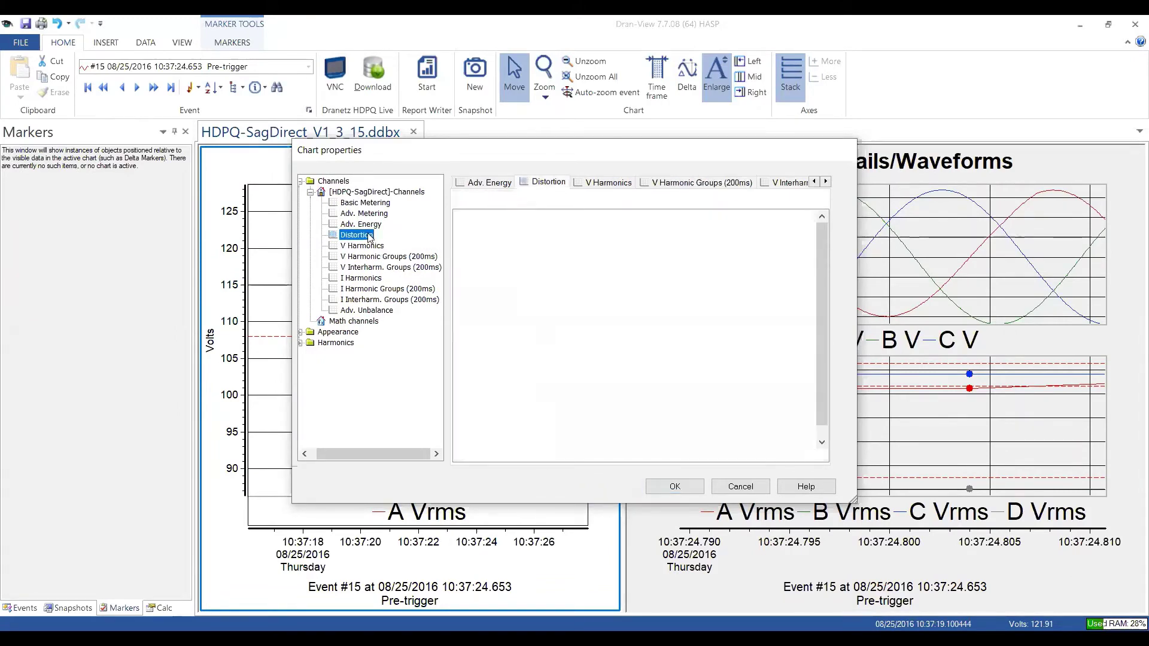
{"action": "left_click", "coordinate": [365, 214]}
{"action": "left_click", "coordinate": [364, 203]}
{"action": "left_click", "coordinate": [363, 214]}
{"action": "left_click", "coordinate": [365, 235]}
{"action": "left_click", "coordinate": [364, 203]}
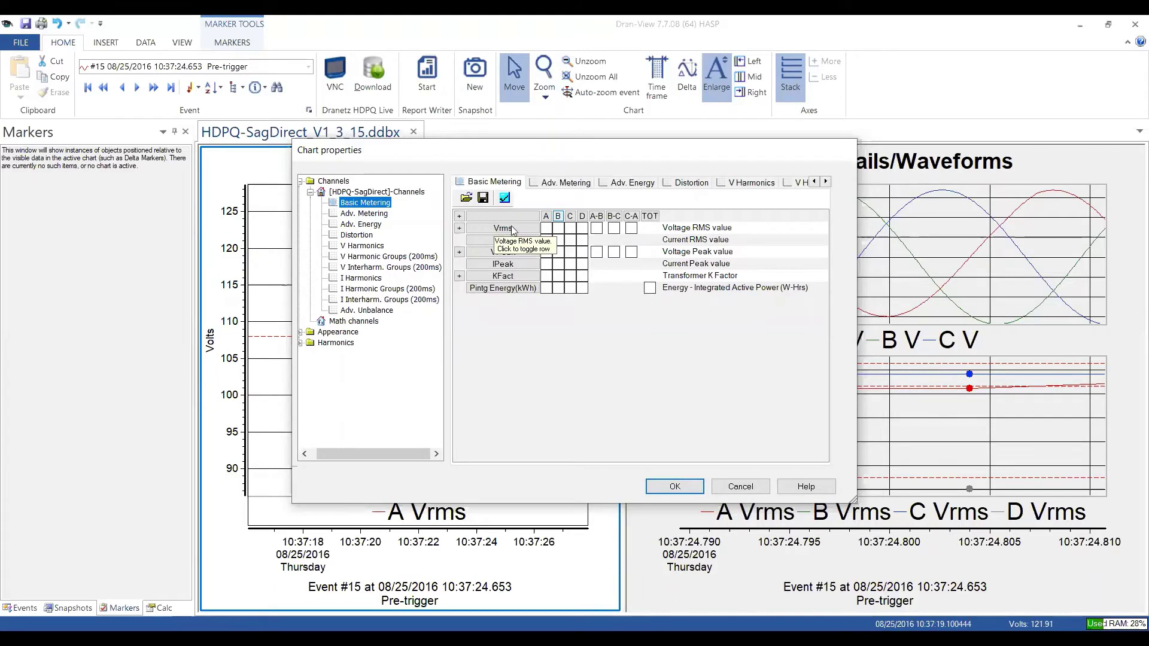
- Toggle Vrms for all phases on and off, then expand Vrms into value and limit rows
{"action": "left_click", "coordinate": [545, 229]}
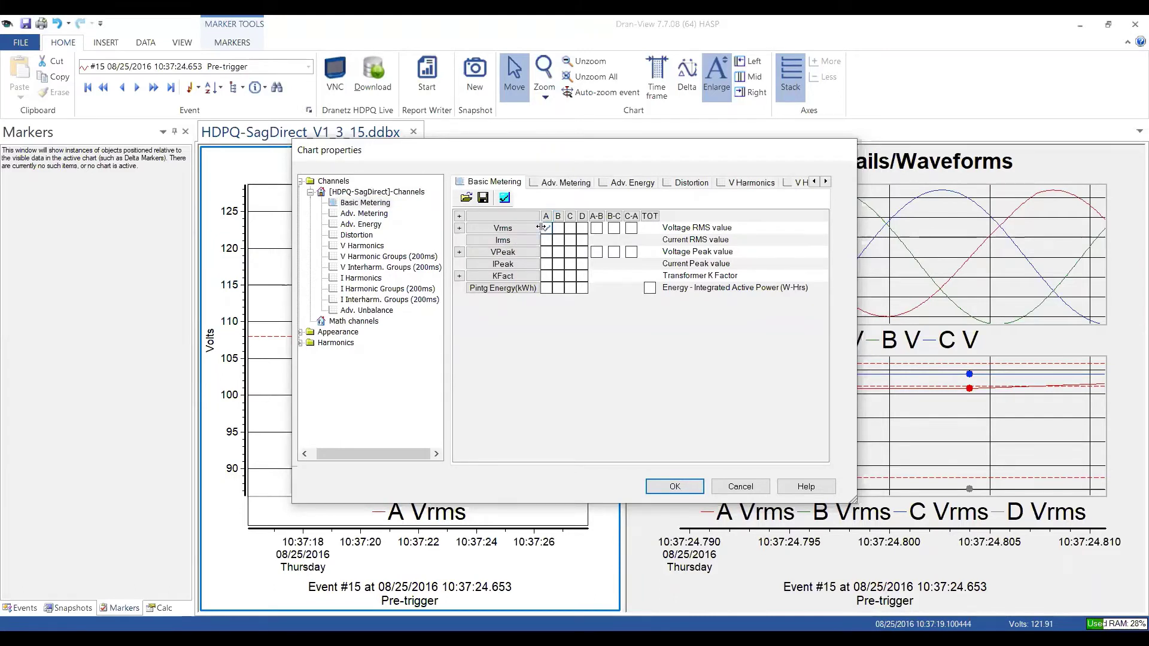
{"action": "left_click", "coordinate": [520, 228]}
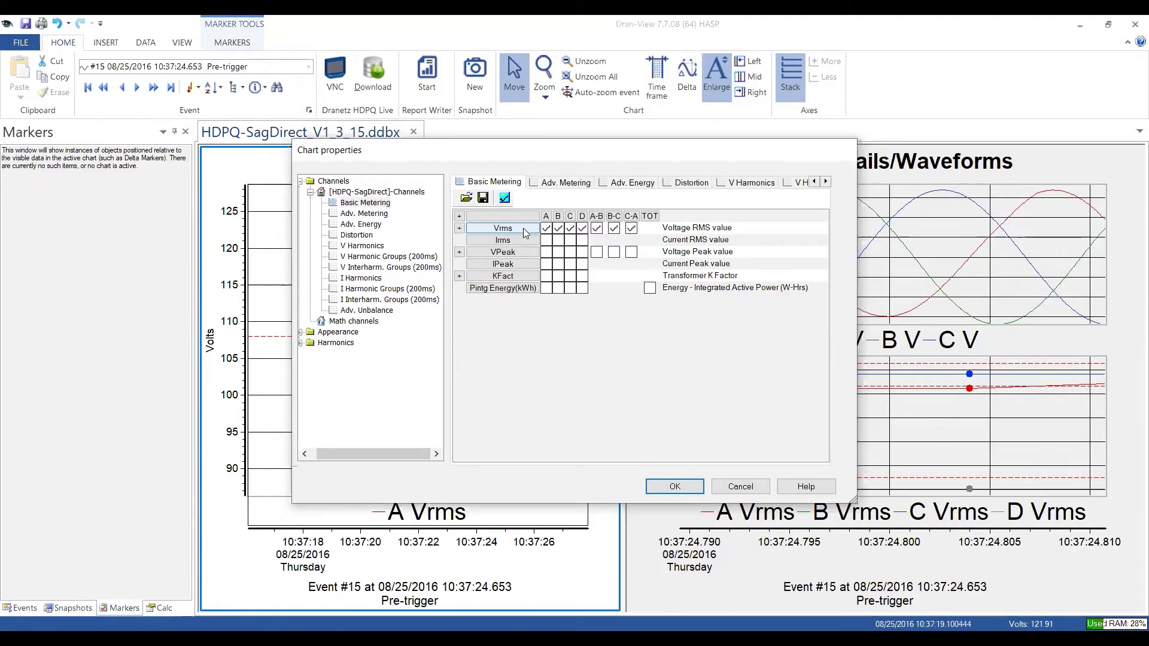
{"action": "left_click", "coordinate": [523, 228]}
{"action": "left_click", "coordinate": [459, 229]}
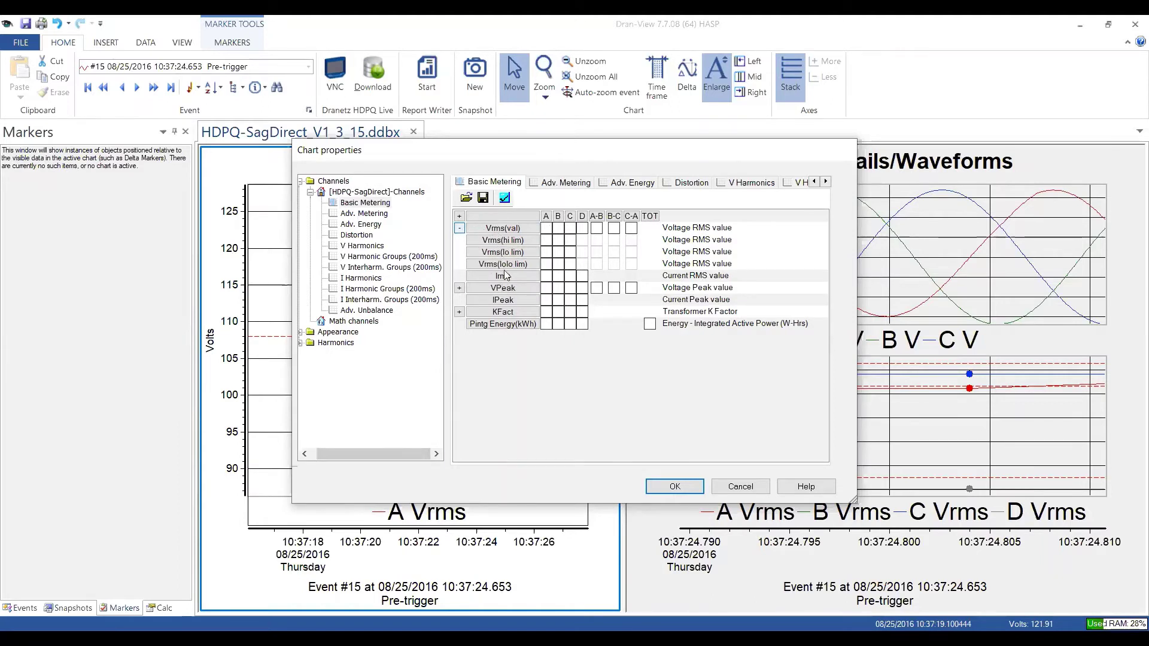
{"action": "left_click", "coordinate": [460, 228]}
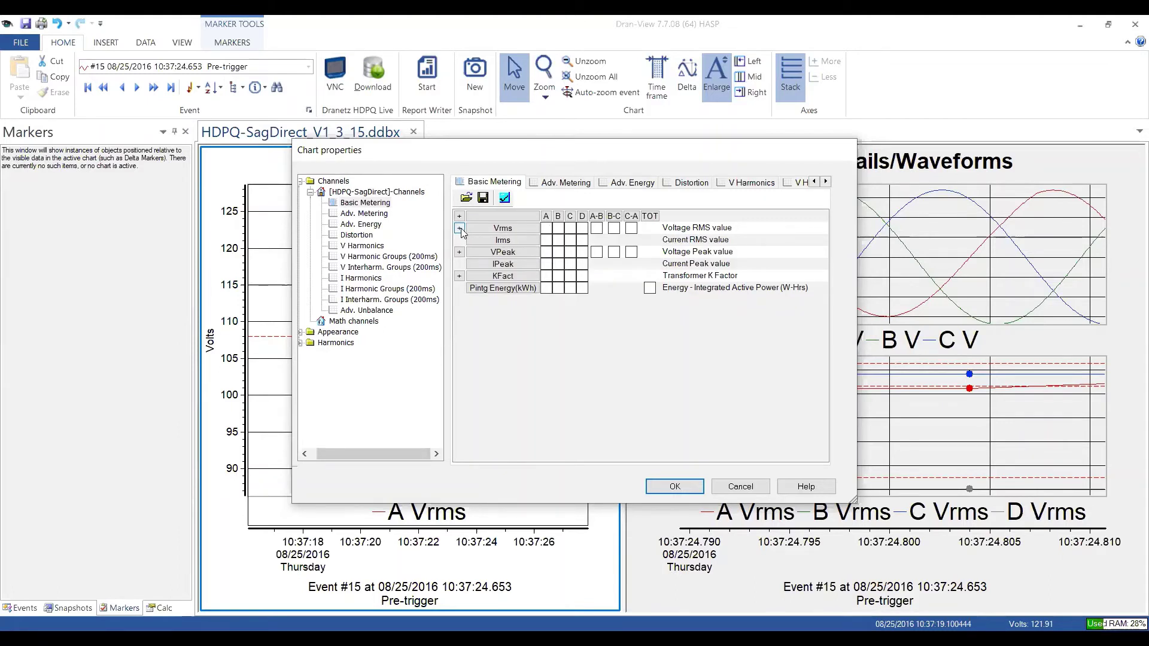
{"action": "left_click", "coordinate": [460, 229]}
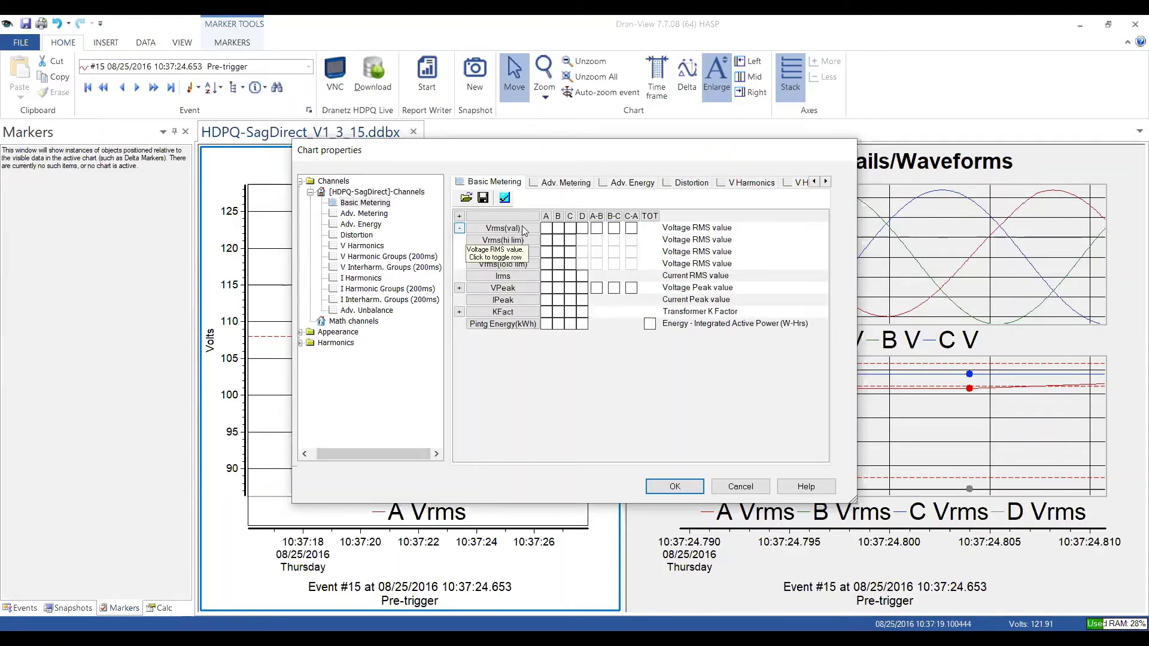
- Tick and untick the phase A and B Vrms values, then cancel Chart properties
{"action": "left_click", "coordinate": [547, 228]}
{"action": "left_click", "coordinate": [559, 229]}
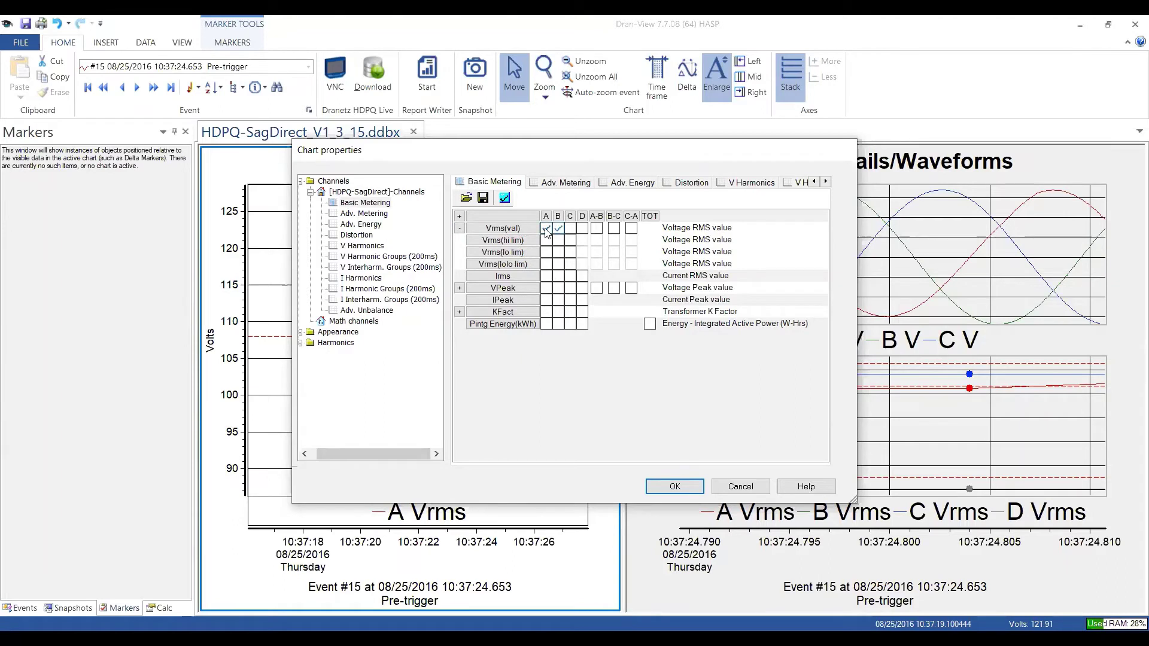
{"action": "left_click", "coordinate": [546, 229]}
{"action": "left_click", "coordinate": [558, 229]}
{"action": "left_click_drag", "start_coordinate": [544, 156], "coordinate": [856, 147]}
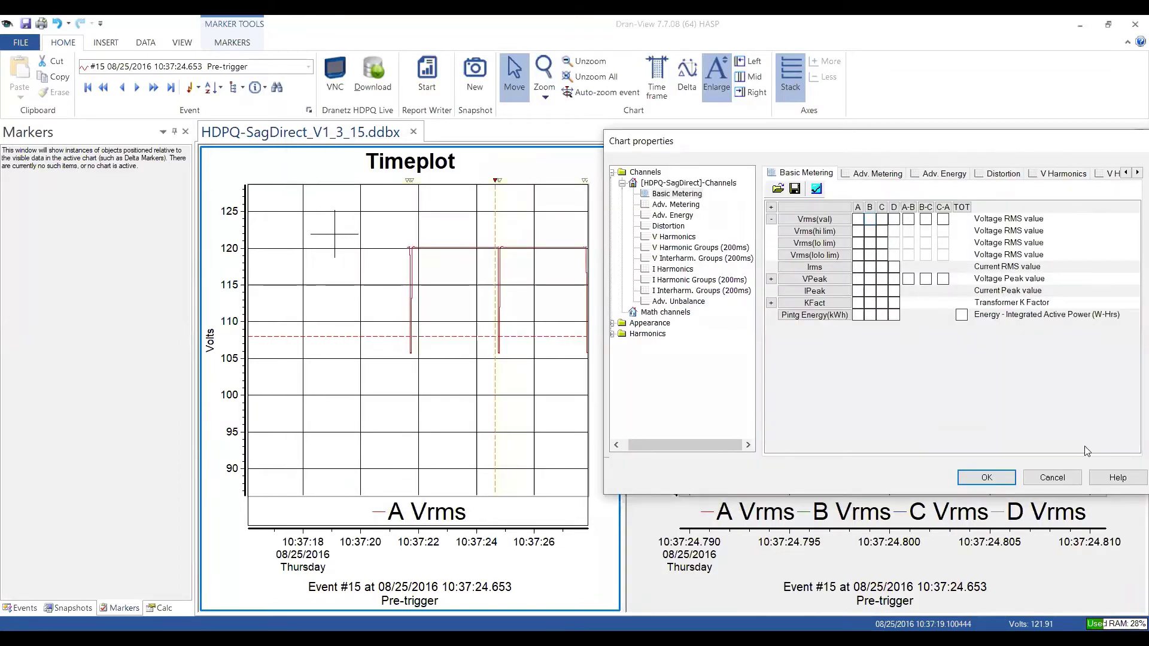
{"action": "left_click", "coordinate": [1052, 478]}
- Unzoom the Timeplot to its full 10:30–10:37 range and cancel Text Properties unchanged
{"action": "right_click", "coordinate": [363, 286]}
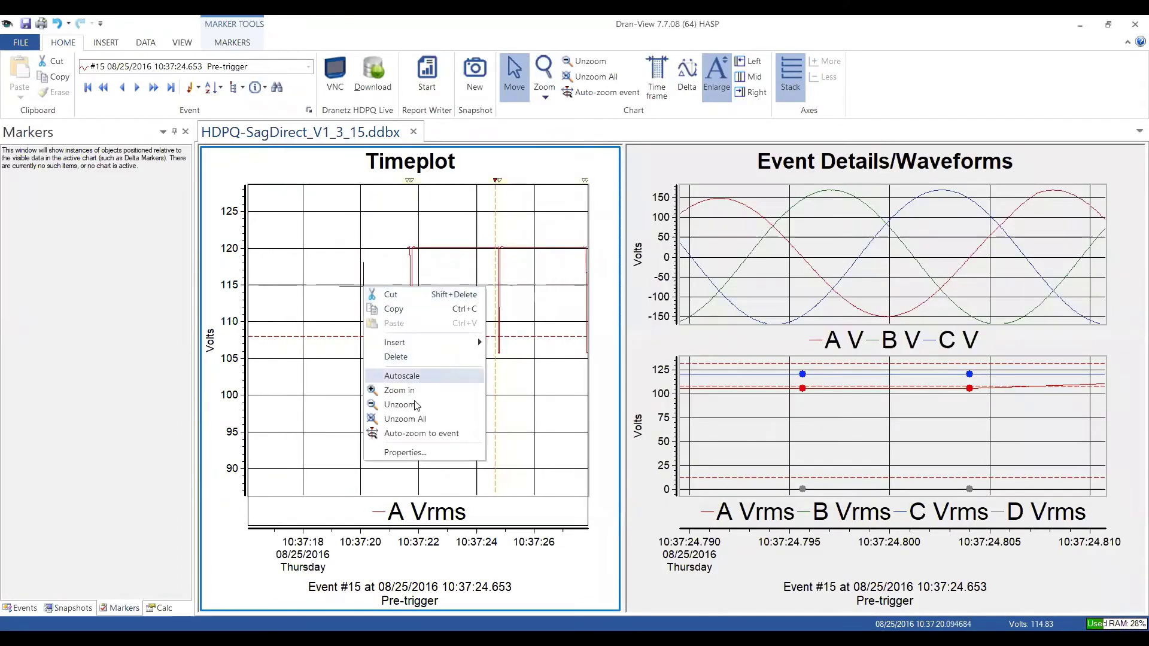
{"action": "left_click", "coordinate": [422, 419]}
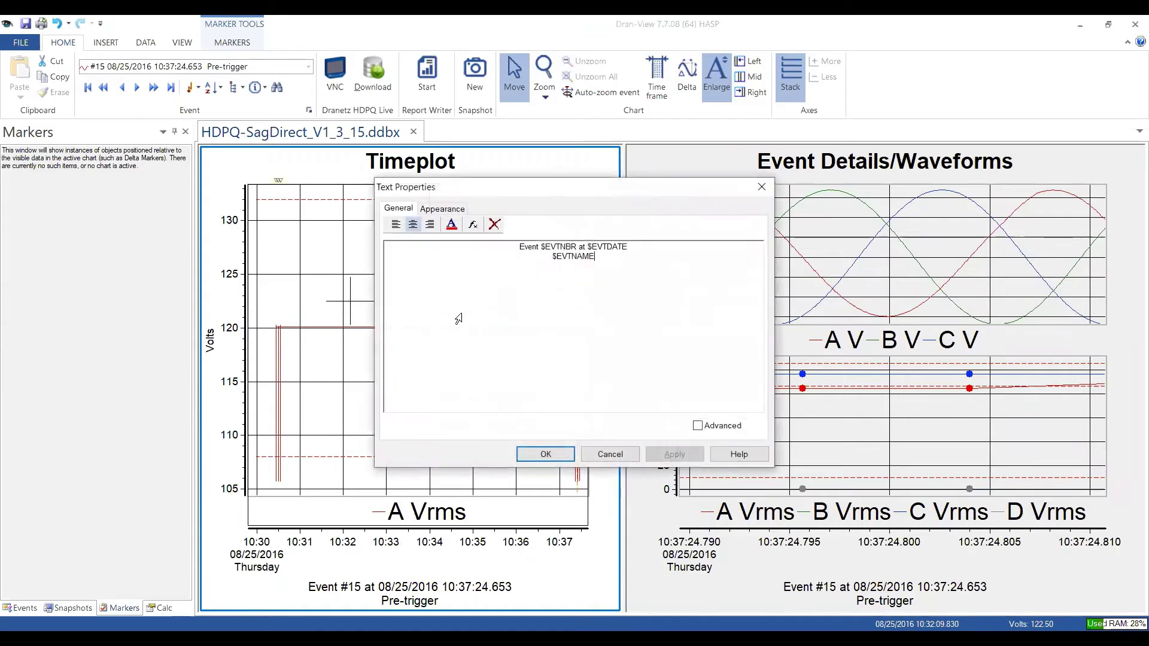
{"action": "left_click", "coordinate": [627, 457]}
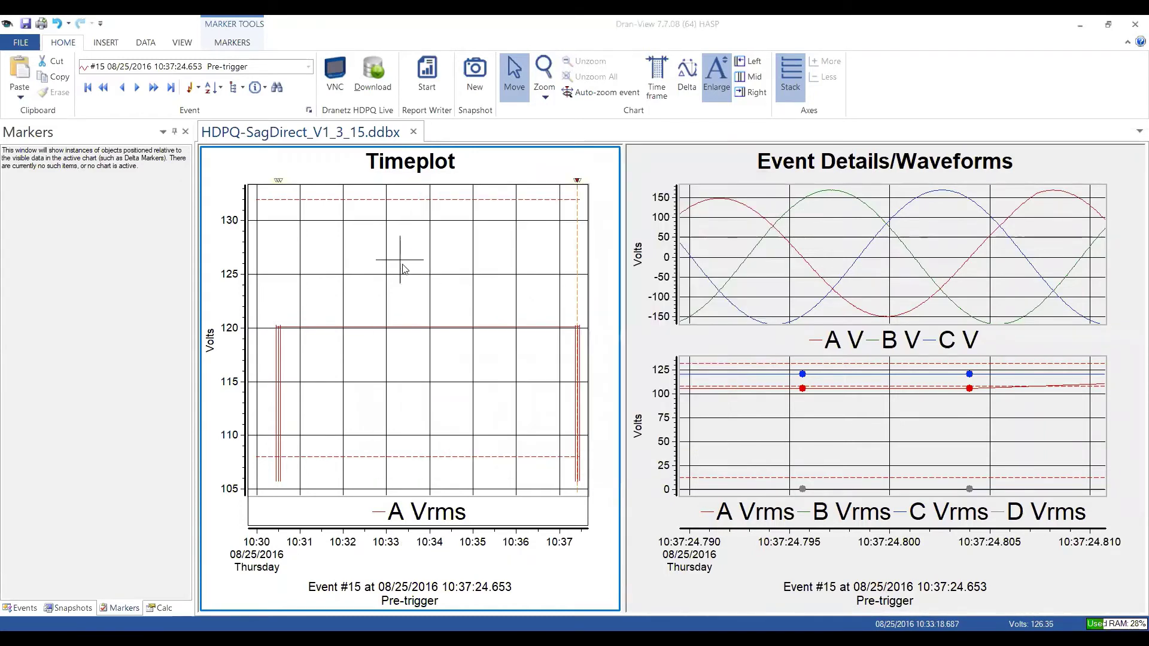
- In the Timeplot's properties, untick phase A for Vrms(hi lim) and Vrms(lo lim)
{"action": "double_click", "coordinate": [422, 270]}
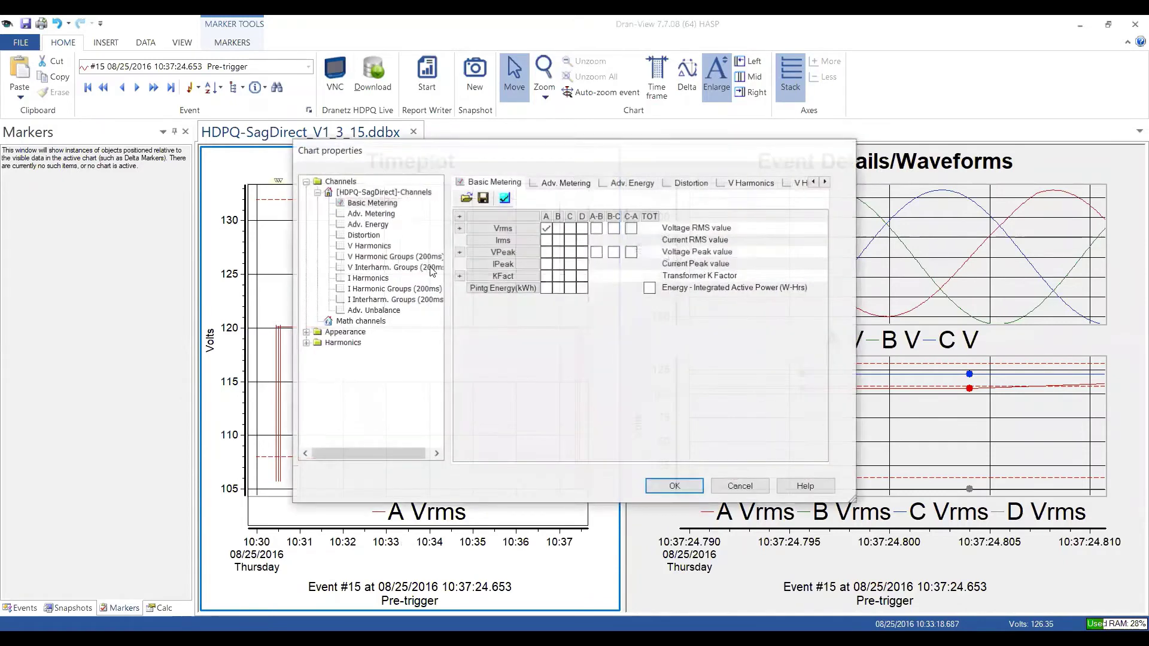
{"action": "left_click", "coordinate": [459, 229]}
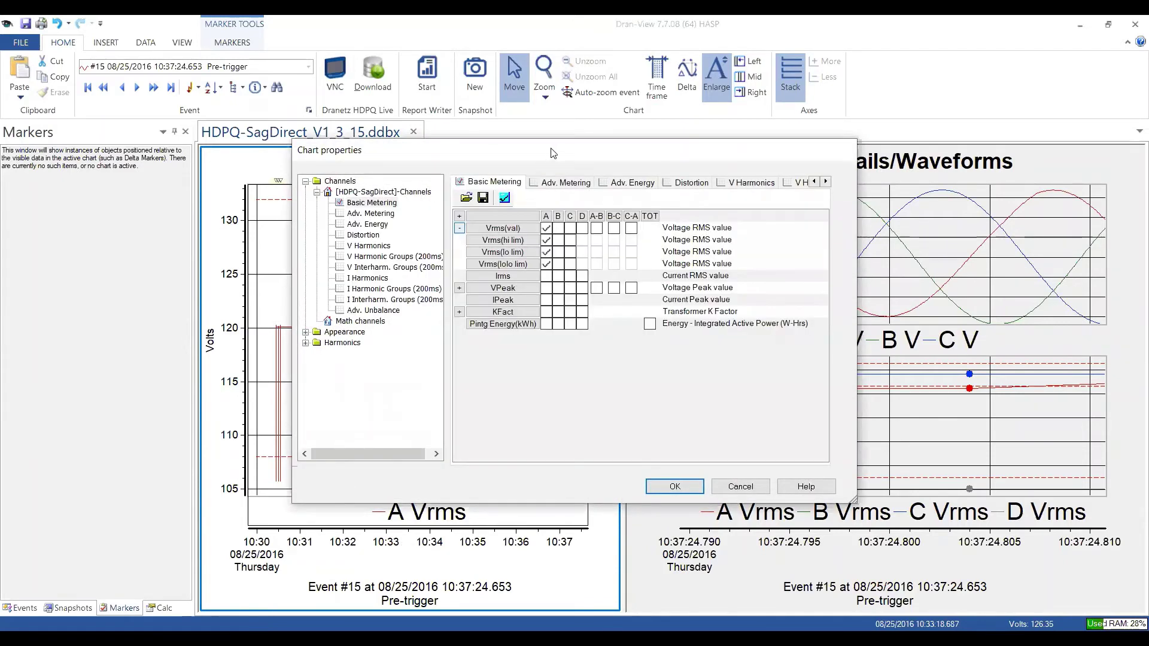
{"action": "left_click_drag", "start_coordinate": [552, 154], "coordinate": [808, 157]}
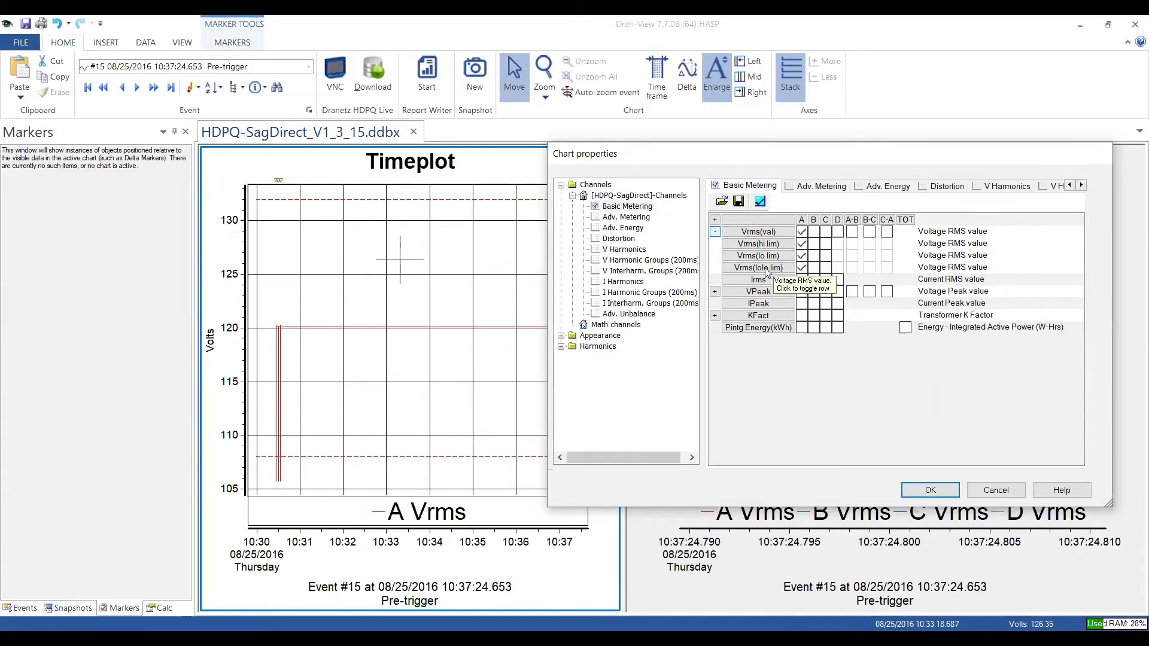
{"action": "left_click", "coordinate": [802, 244]}
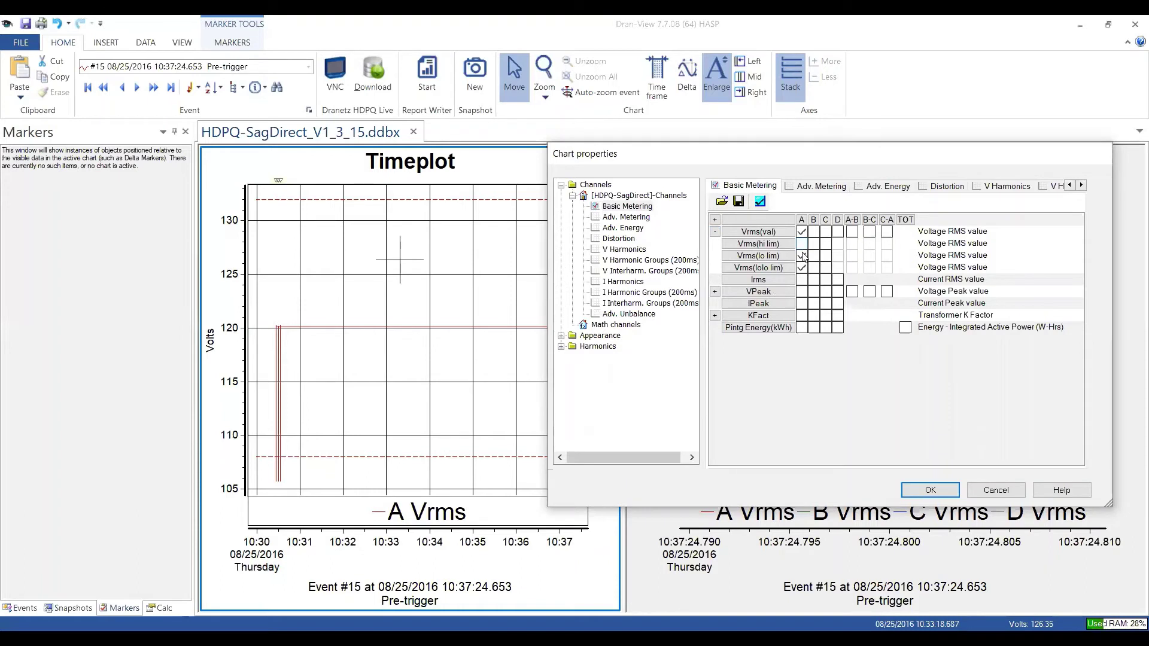
{"action": "left_click", "coordinate": [802, 255]}
- Apply the change, then re-tick phase A Vrms(hi lim) and confirm
{"action": "key", "text": "Return"}
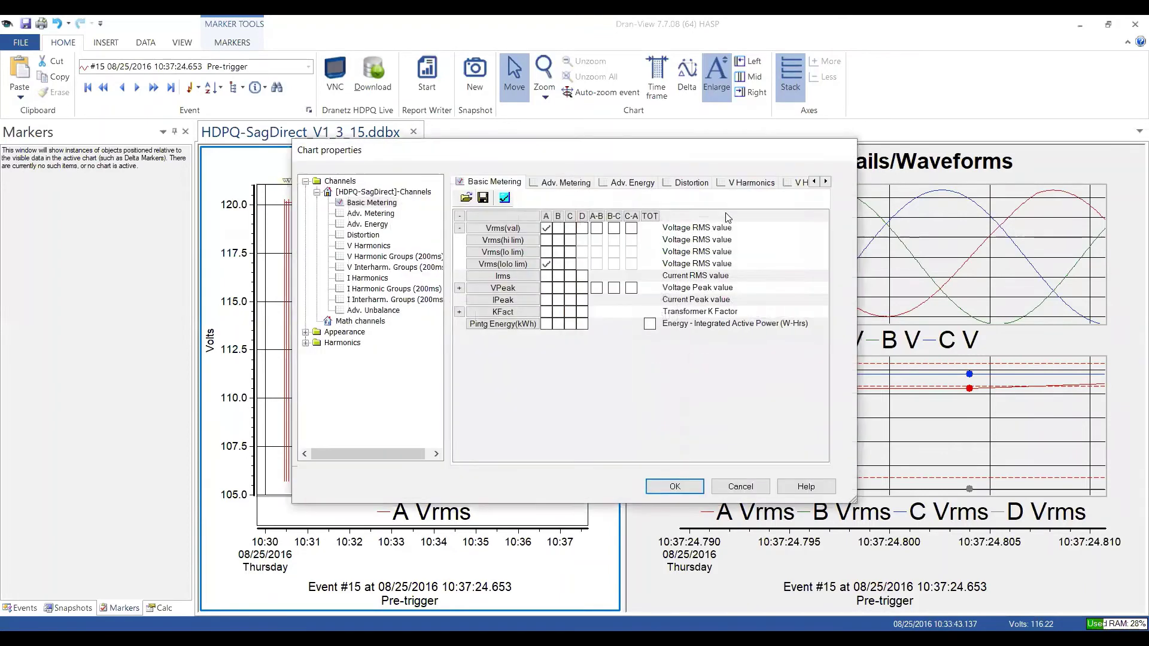
{"action": "left_click", "coordinate": [546, 240]}
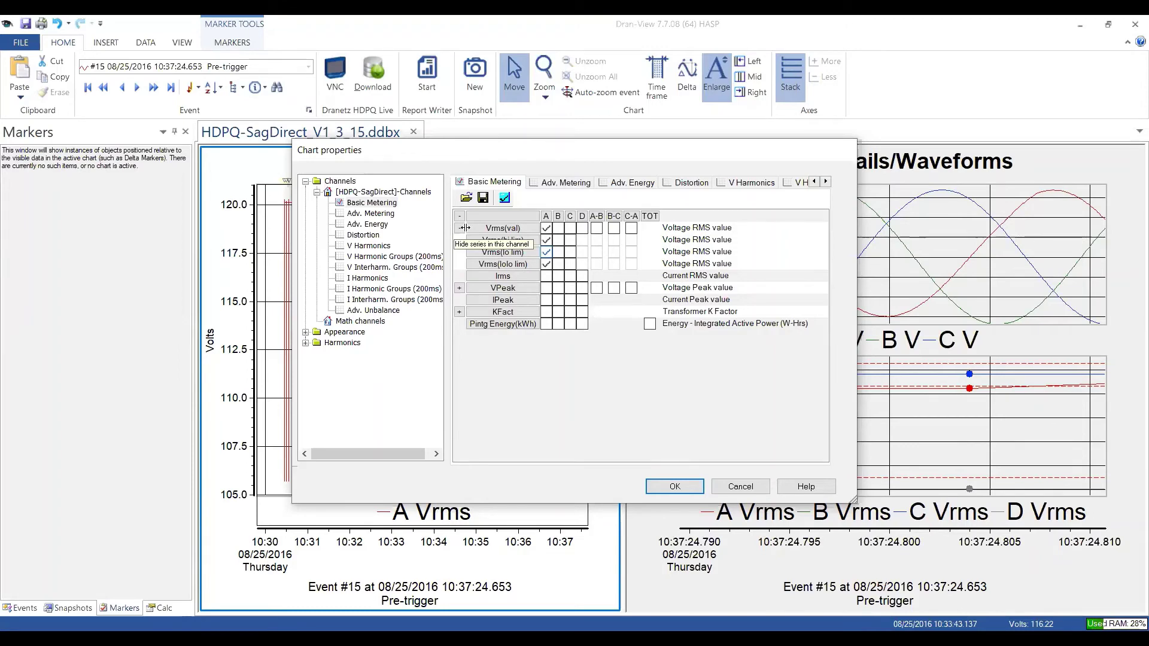
{"action": "key", "text": "Return"}
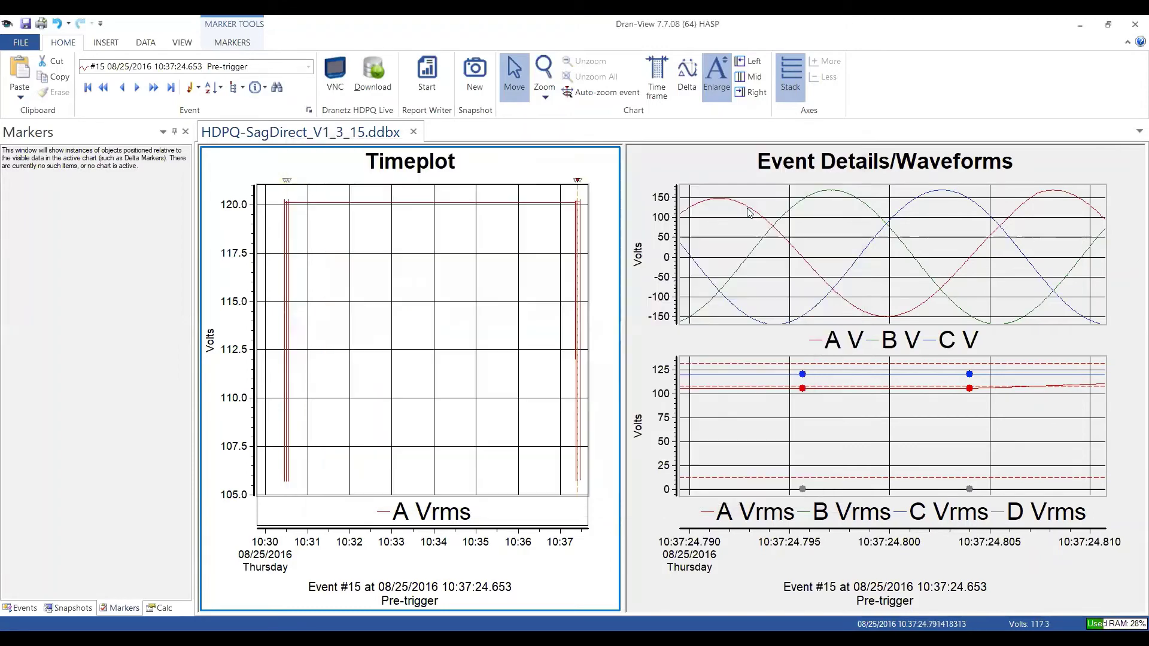
{"action": "left_click", "coordinate": [718, 167]}
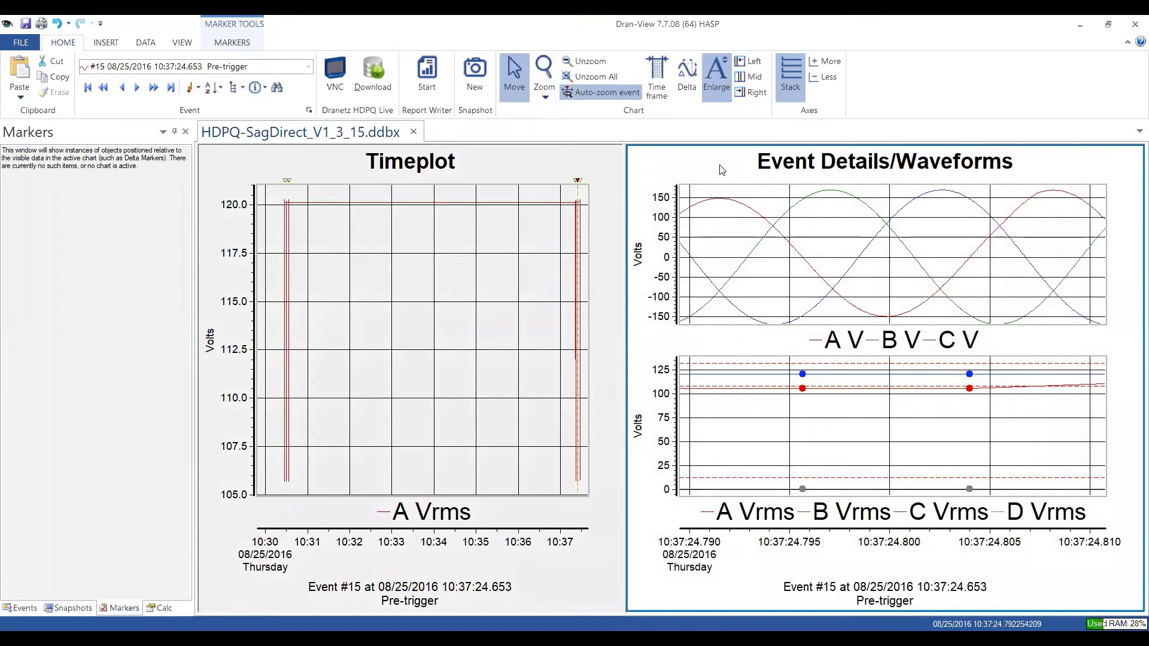
{"action": "double_click", "coordinate": [742, 230]}
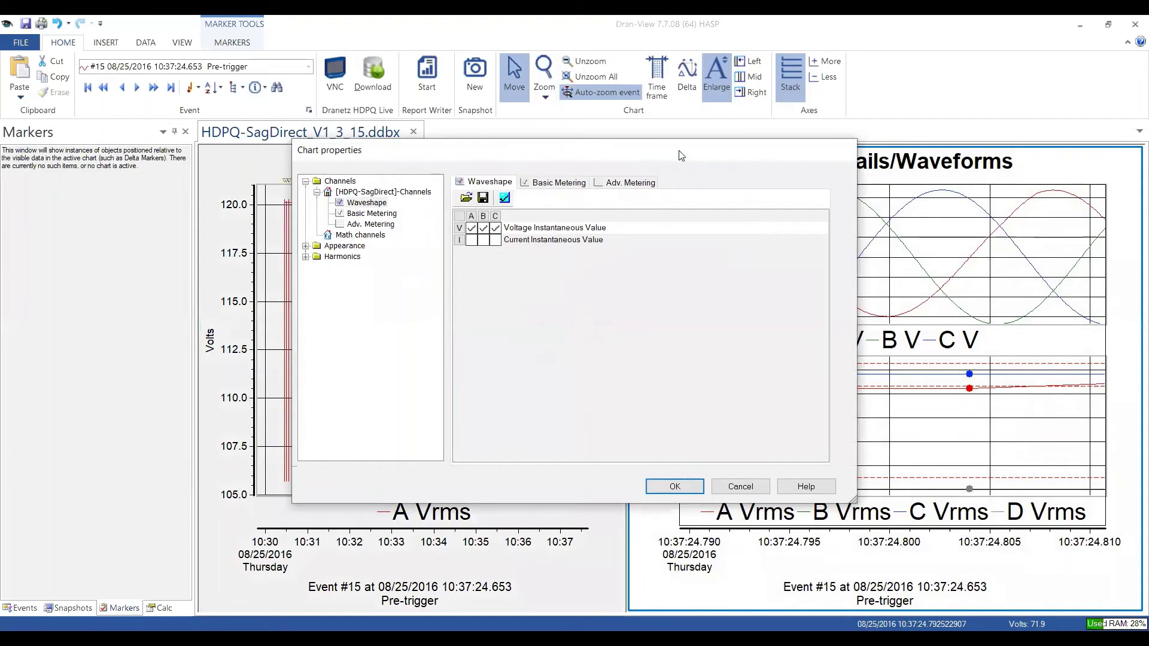
{"action": "left_click_drag", "start_coordinate": [681, 156], "coordinate": [607, 116]}
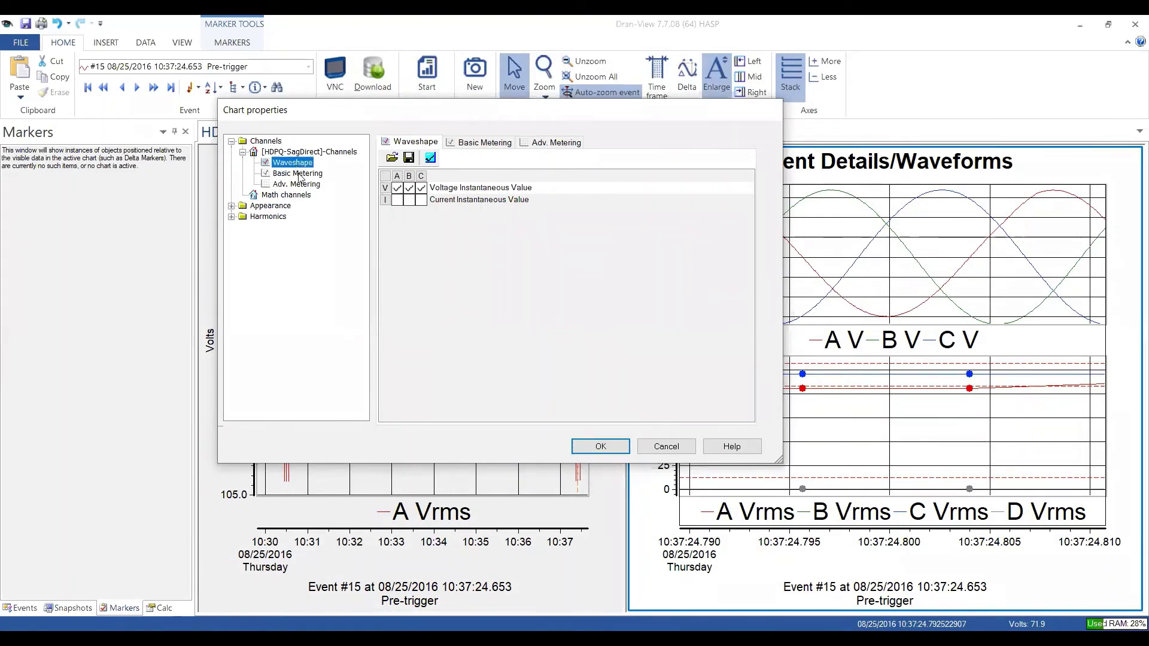
{"action": "left_click", "coordinate": [301, 174]}
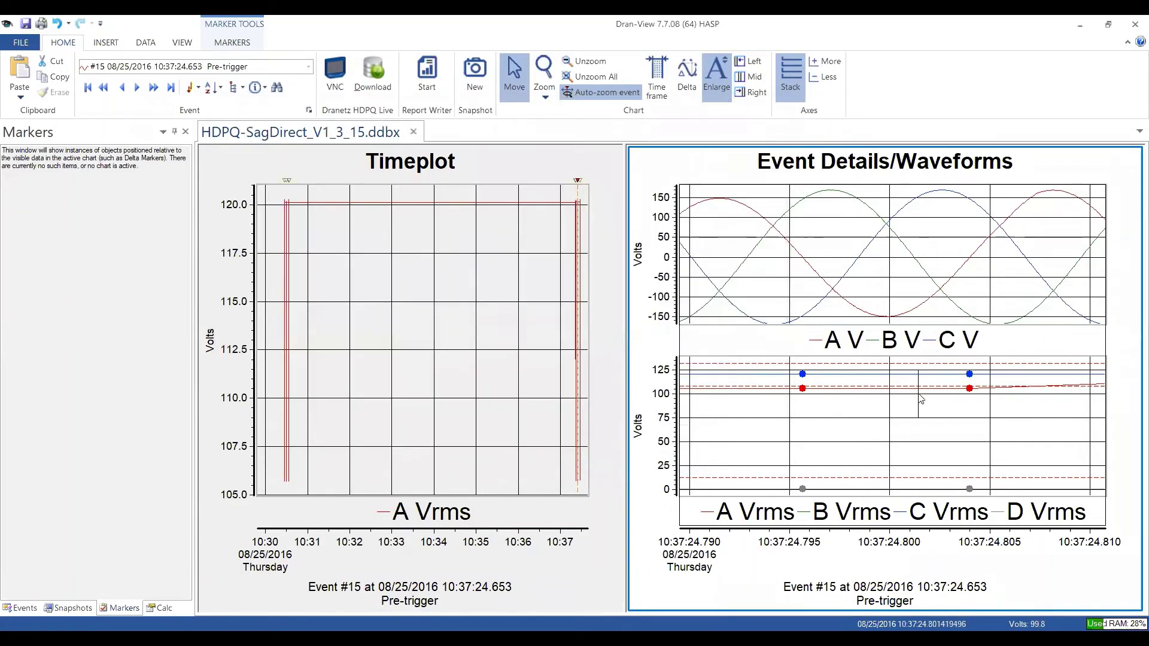
- Unzoom the Event Details charts to span 10:37:24.65–10:37:24.85
{"action": "right_click", "coordinate": [919, 272]}
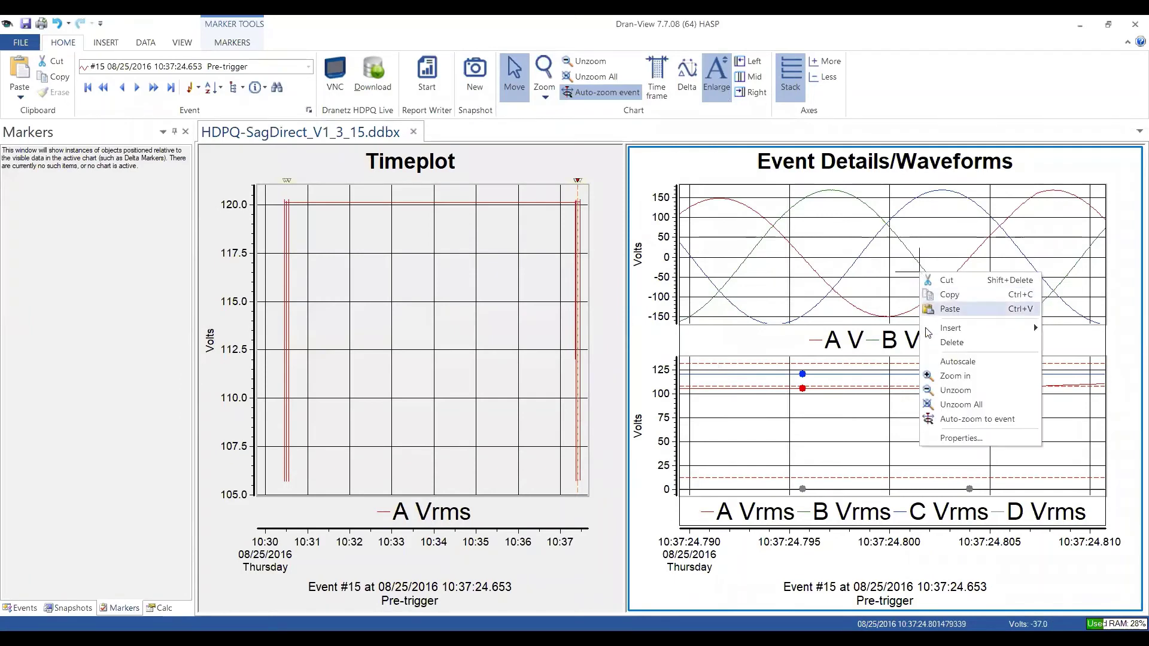
{"action": "left_click", "coordinate": [961, 405]}
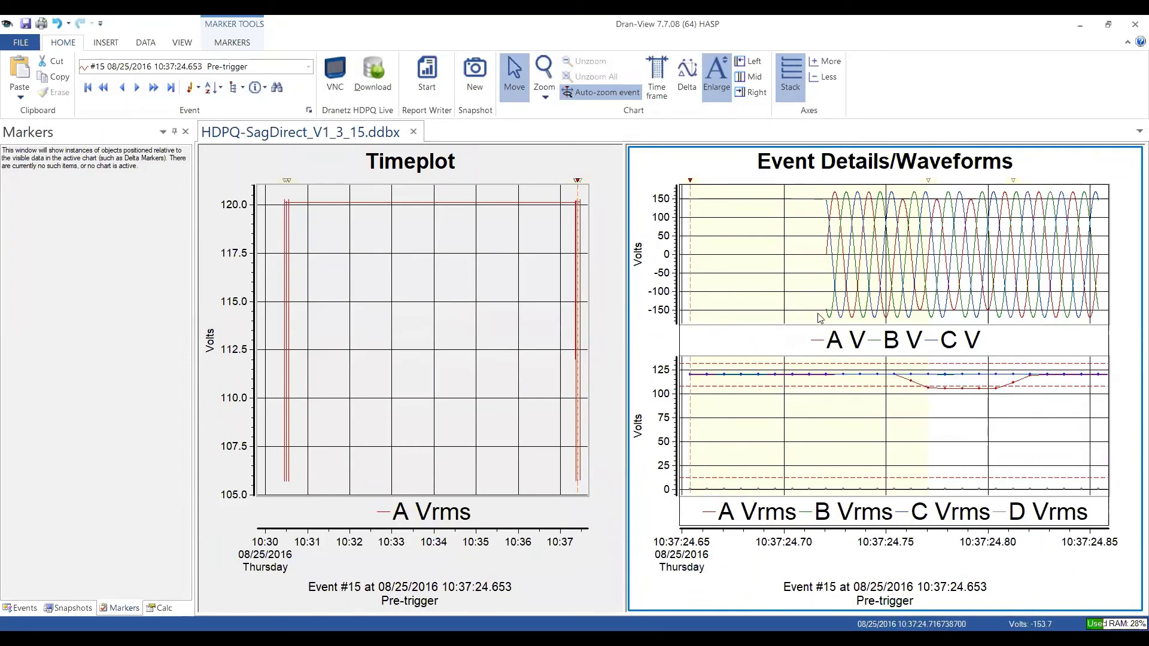
- Set the Event Details waveshapes to only phase A voltage and phase A current
{"action": "double_click", "coordinate": [795, 269]}
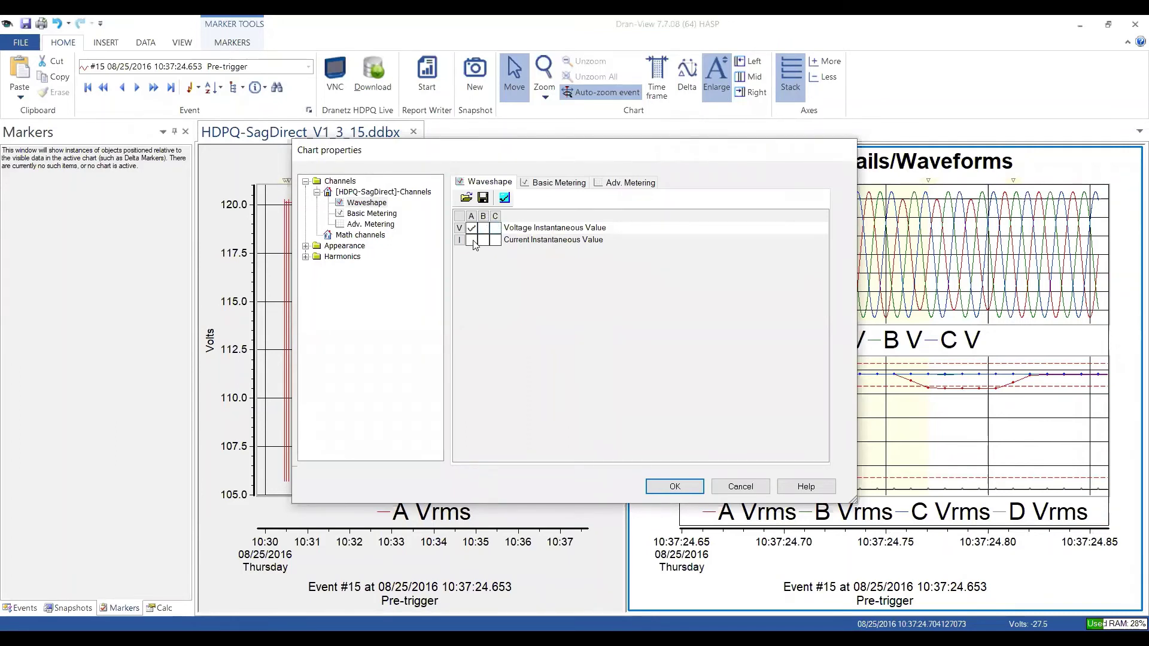
{"action": "left_click", "coordinate": [664, 489]}
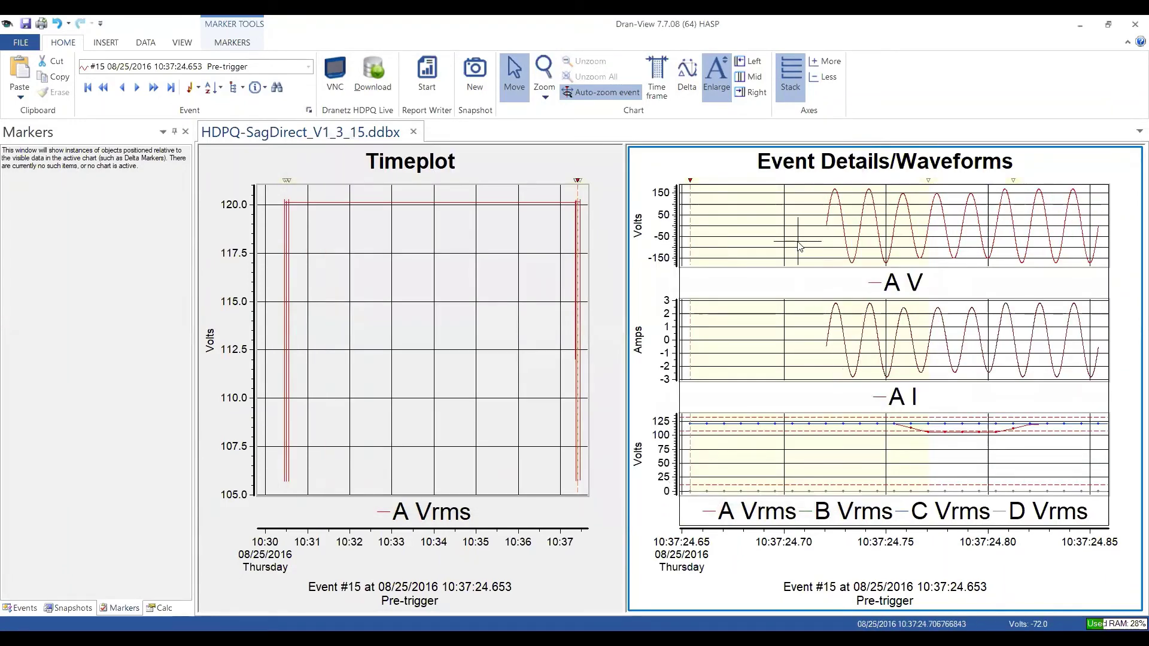
{"action": "double_click", "coordinate": [722, 222]}
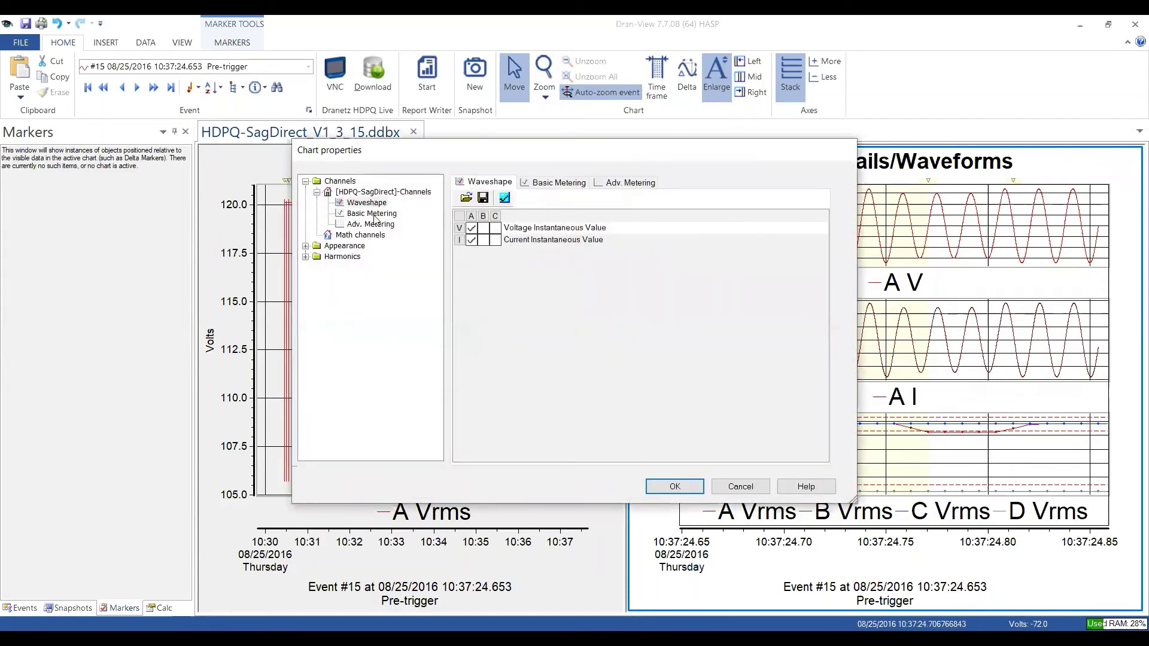
- Under Basic Metering, untick Vrms B, C and D, tick Irms A, and apply
{"action": "left_click", "coordinate": [376, 216]}
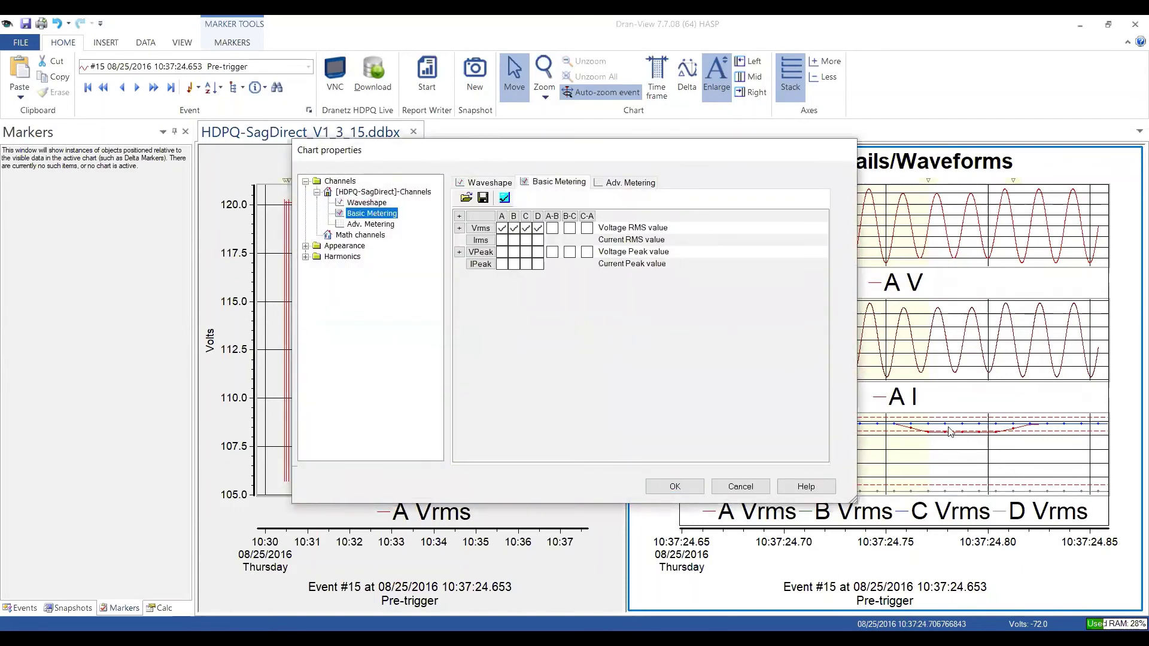
{"action": "left_click", "coordinate": [513, 230]}
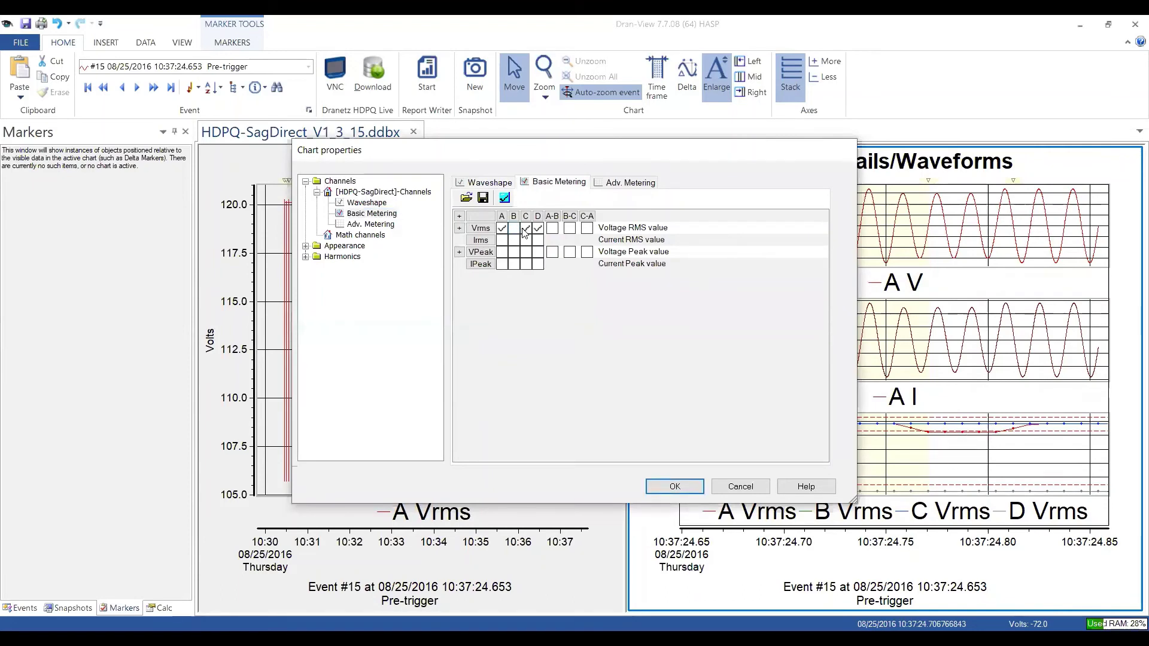
{"action": "left_click", "coordinate": [526, 228]}
{"action": "left_click", "coordinate": [538, 230]}
{"action": "left_click", "coordinate": [503, 240]}
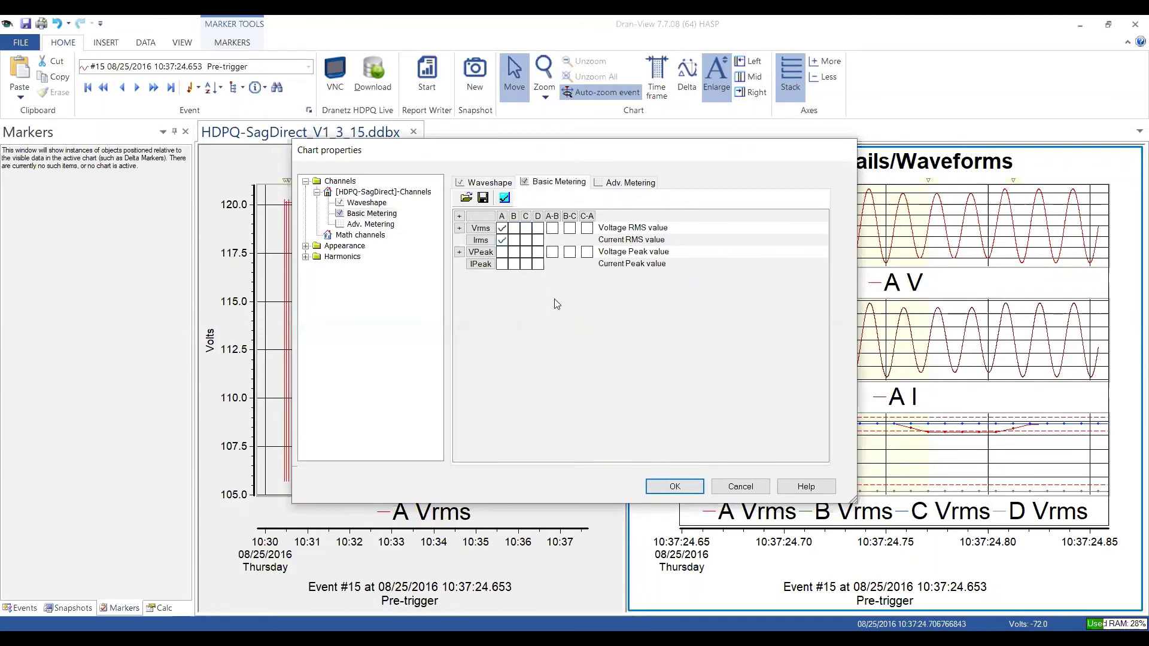
{"action": "left_click", "coordinate": [657, 485]}
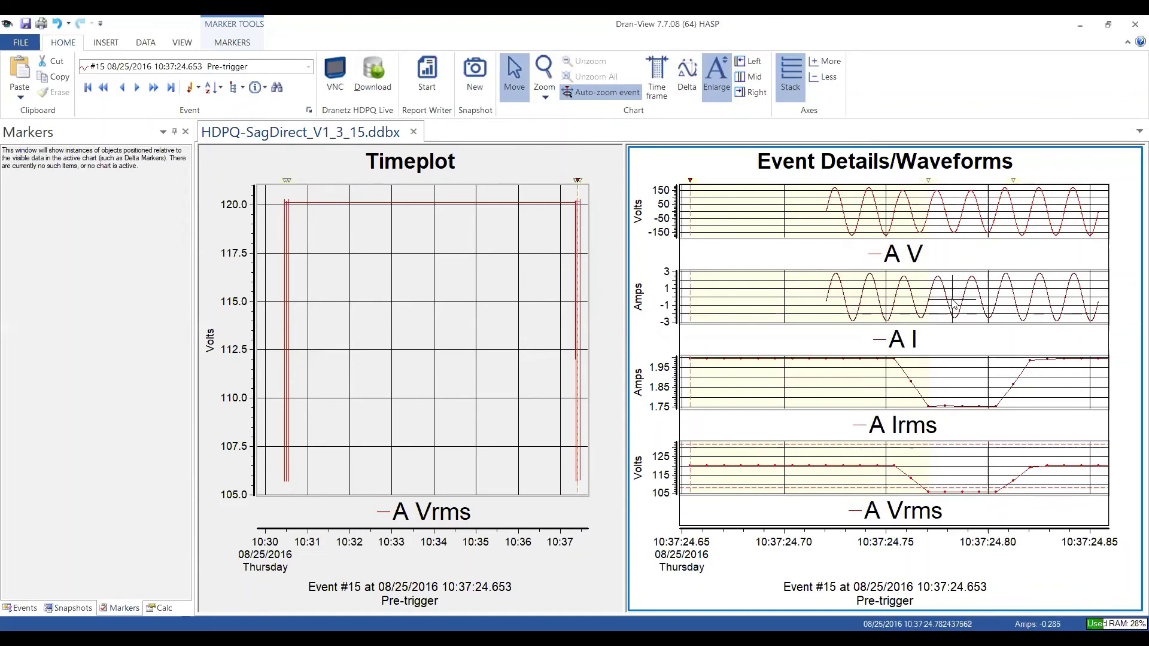
- Dismiss the Event Details chart properties unchanged, then bring up the A V waveform chart's context menu
{"action": "mouse_move", "coordinate": [956, 295]}
{"action": "double_click", "coordinate": [775, 221]}
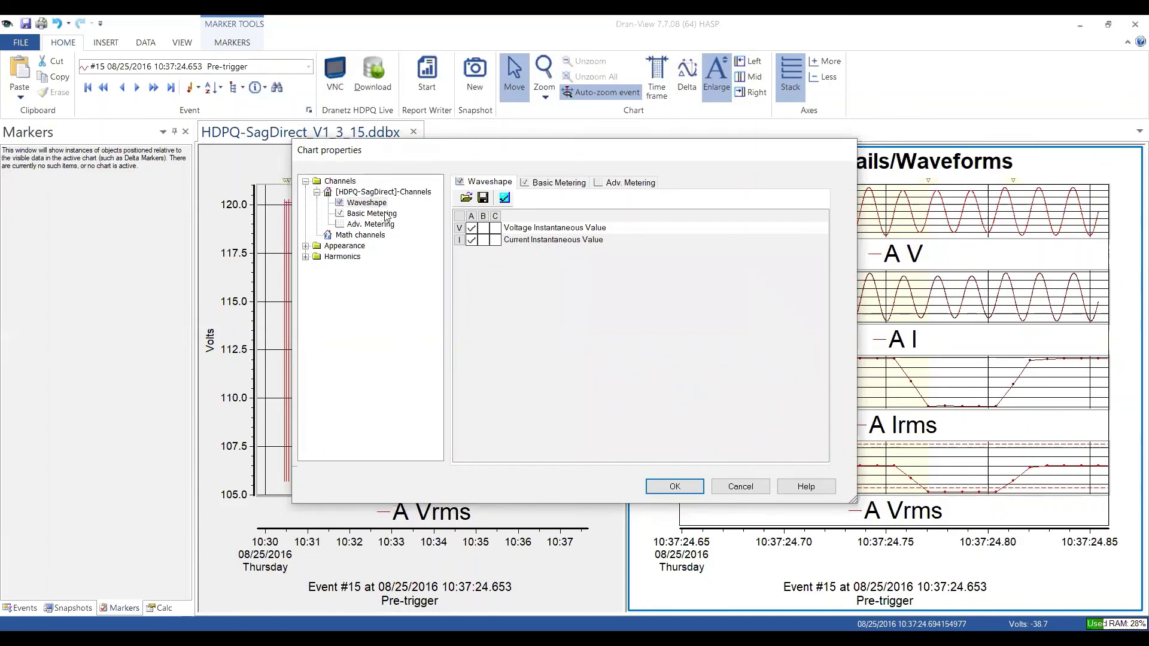
{"action": "left_click", "coordinate": [742, 489]}
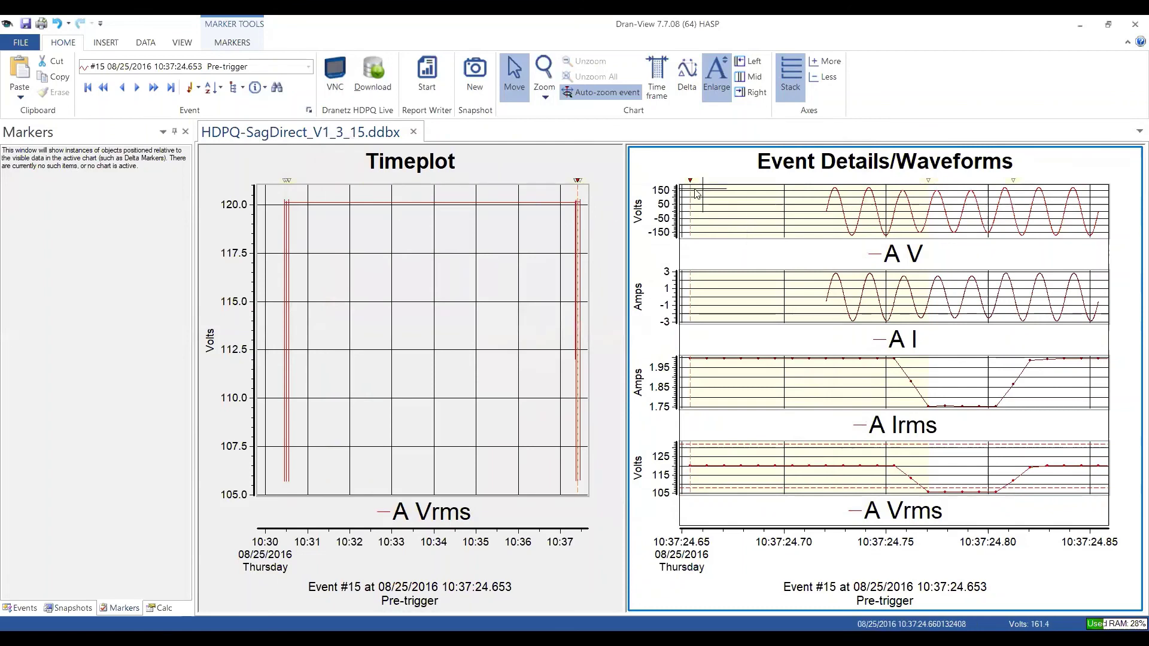
{"action": "right_click", "coordinate": [724, 198]}
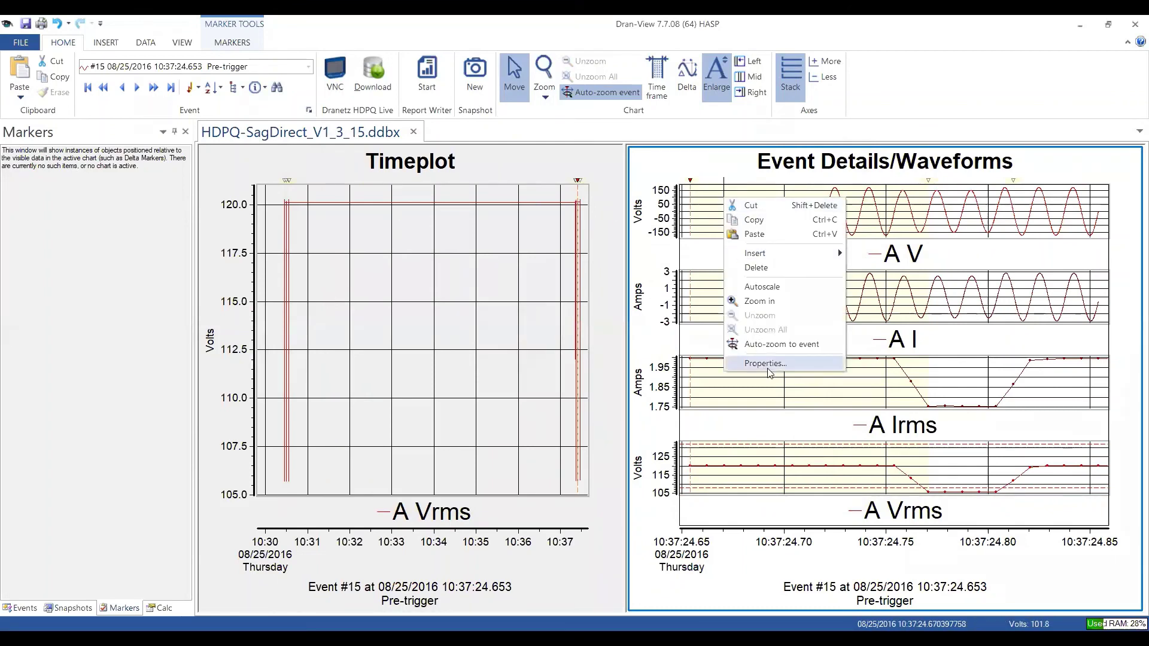